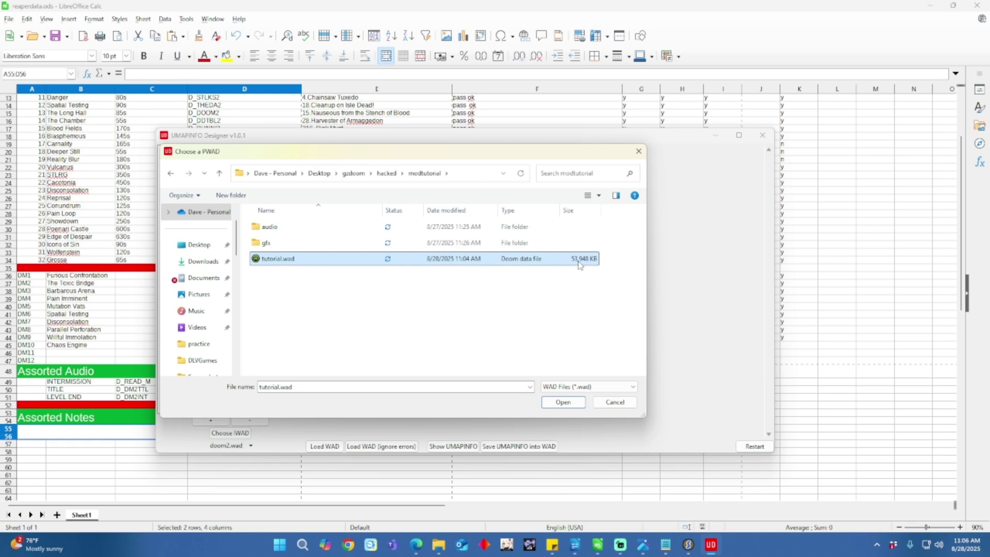
Load tutorial.wad as the PWAD and add a new map entry named MAP01.
click(564, 403)
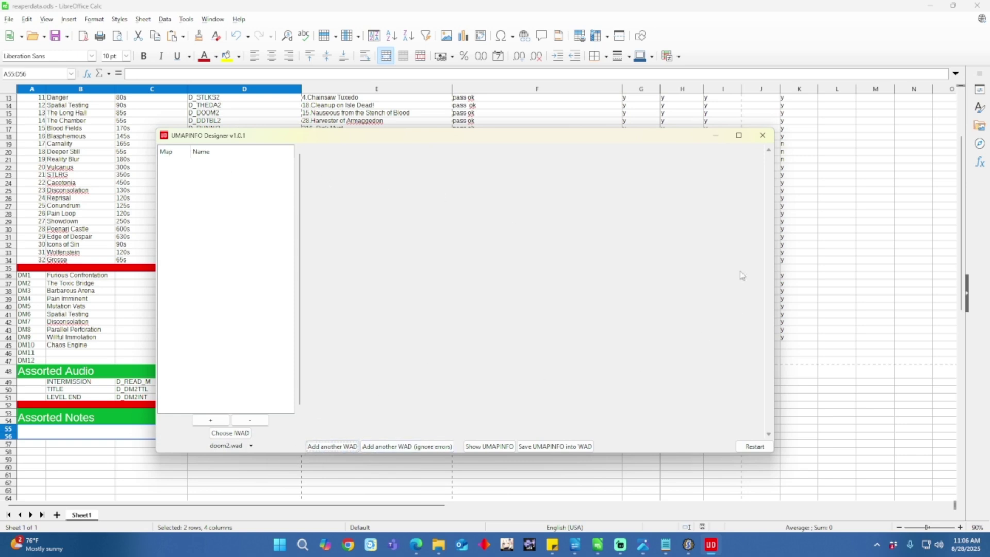
click(209, 422)
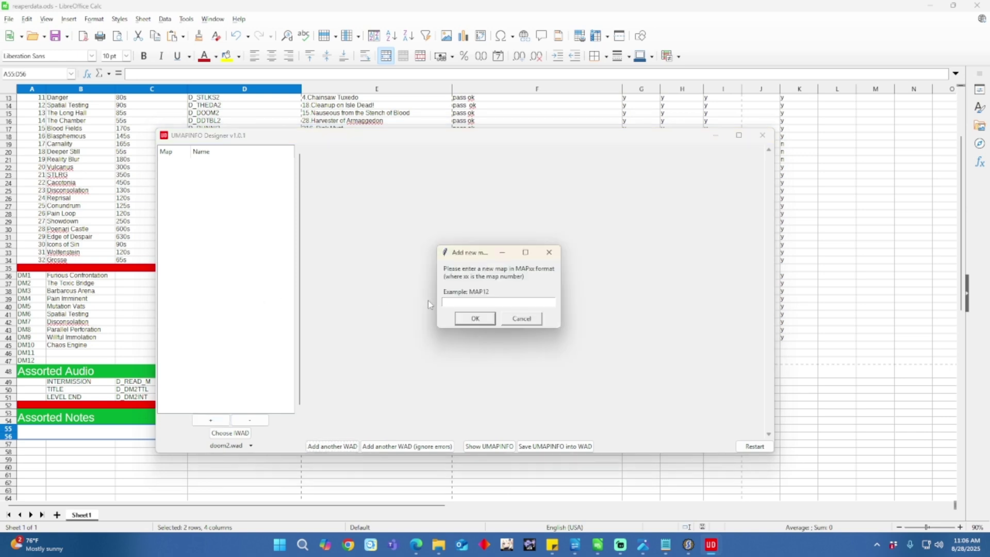
text(map01)
click(468, 321)
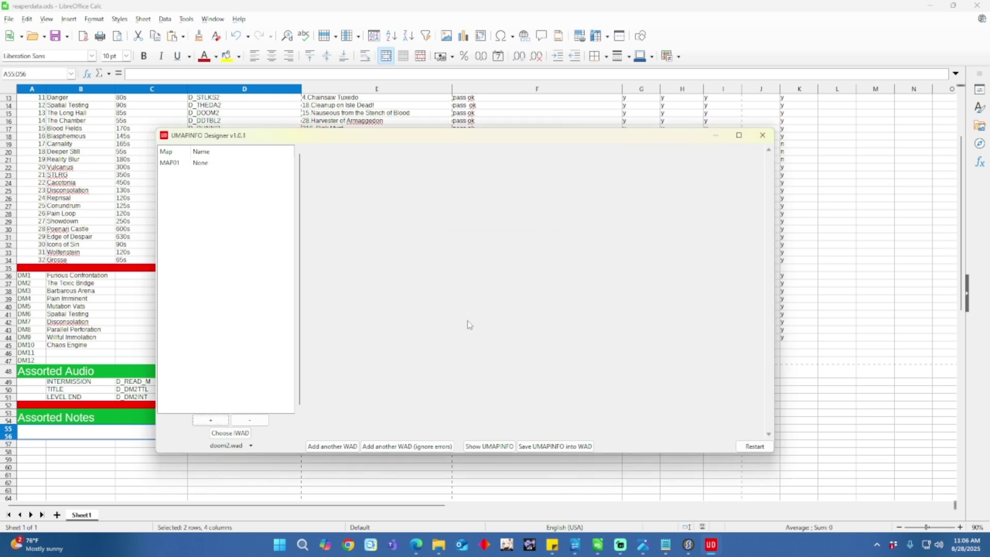
Open the settings of MAP01 and set its level name to "Numero Uno".
click(207, 164)
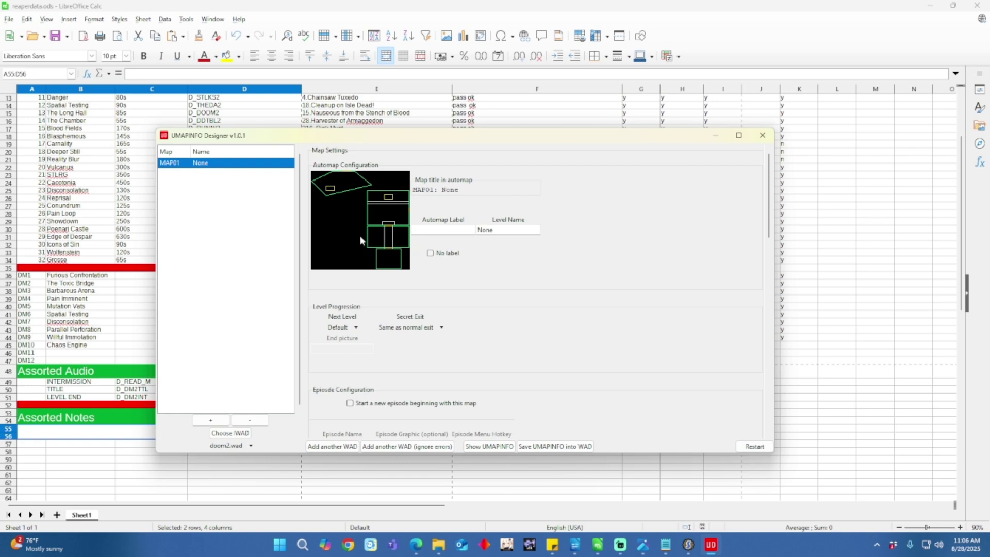
scroll(601, 325, down, 5)
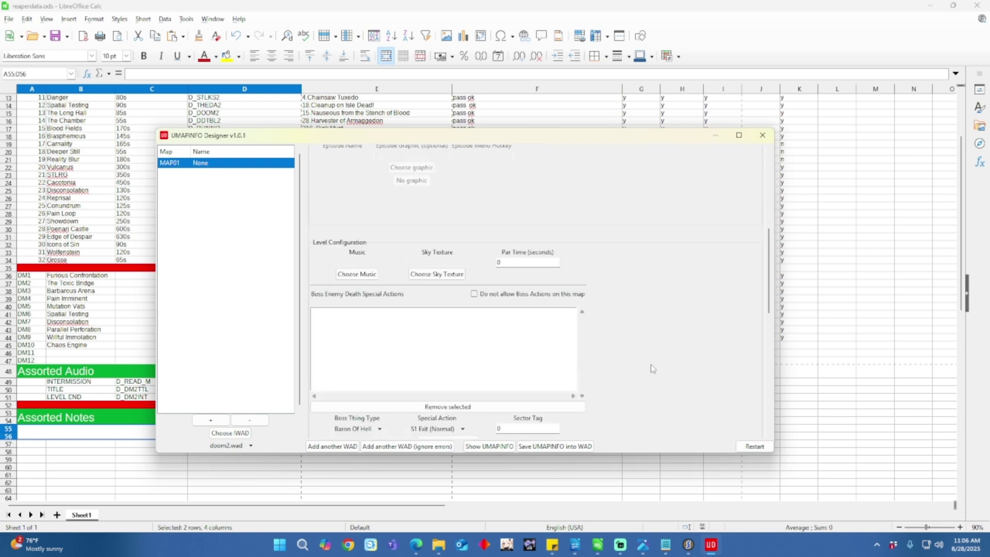
scroll(655, 376, up, 5)
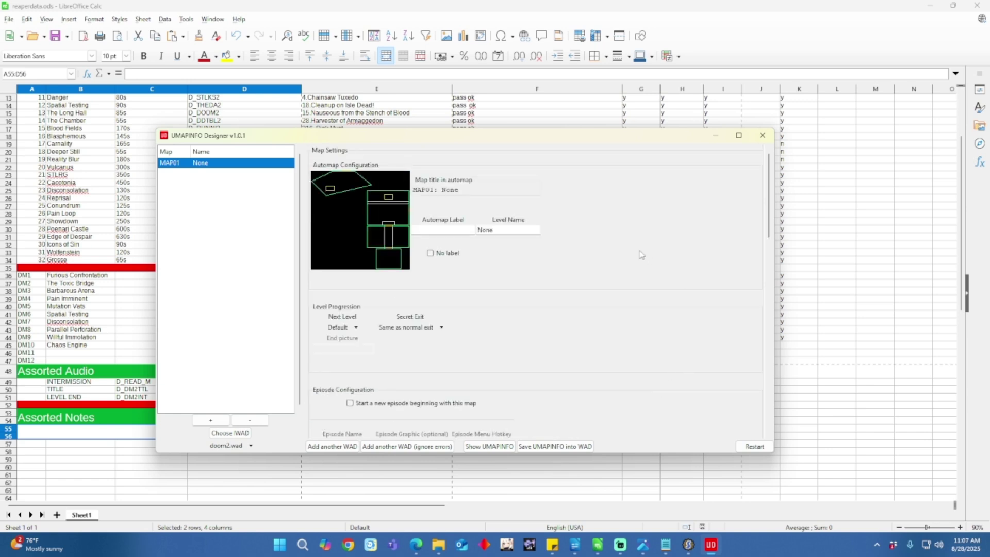
click(503, 231)
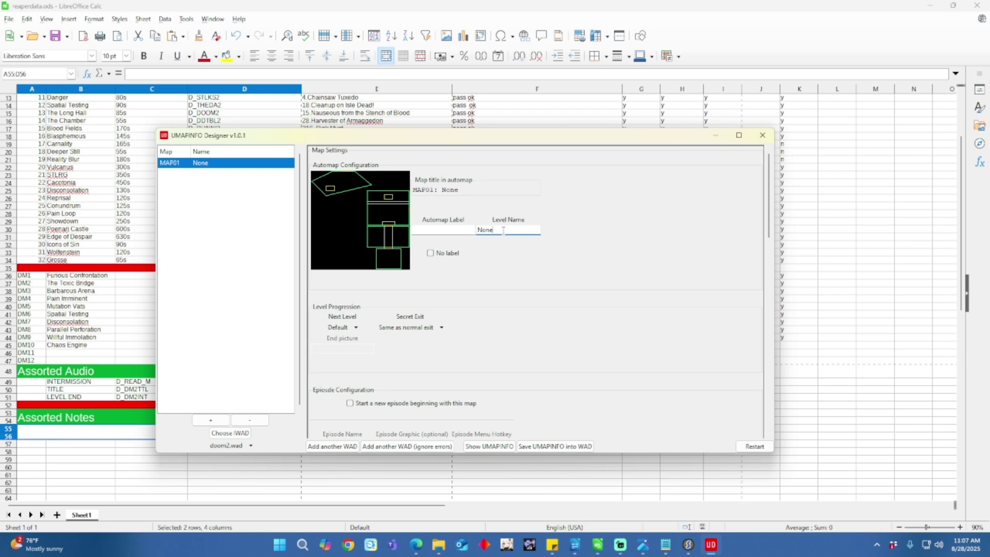
drag(503, 230, 463, 232)
text(Numero Uno)
Assign the data lump "06- UNHO" as the level music for MAP01.
scroll(548, 319, down, 1)
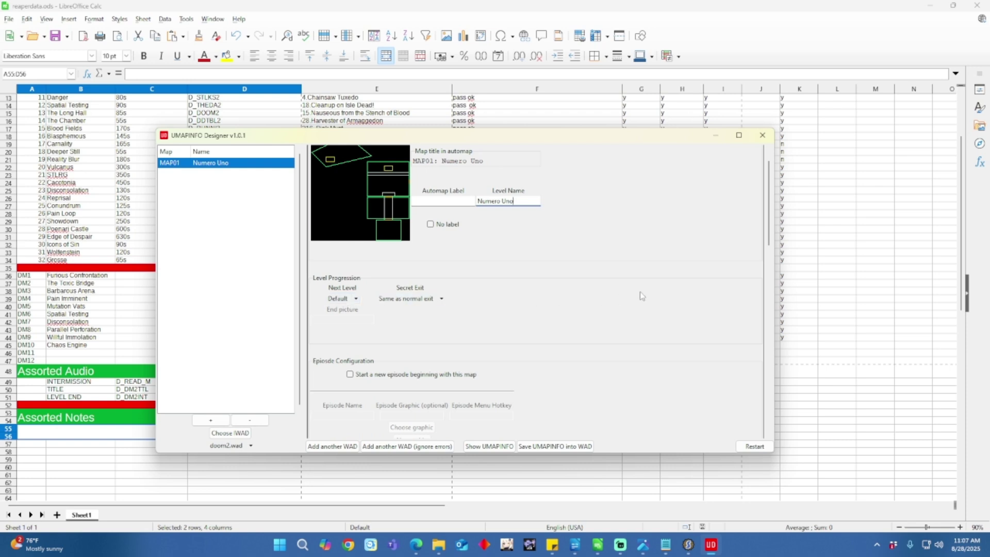
scroll(639, 292, down, 2)
scroll(639, 296, down, 2)
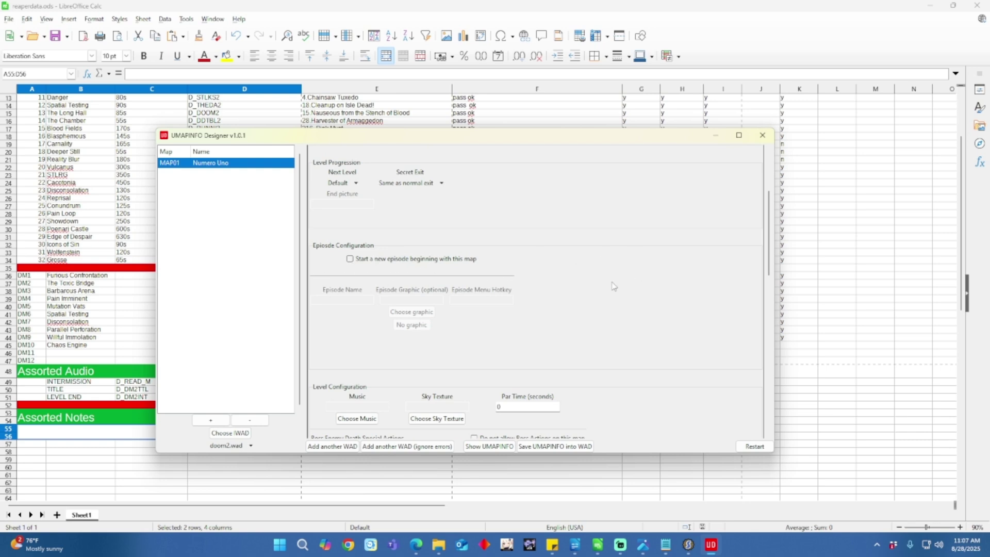
scroll(614, 286, down, 4)
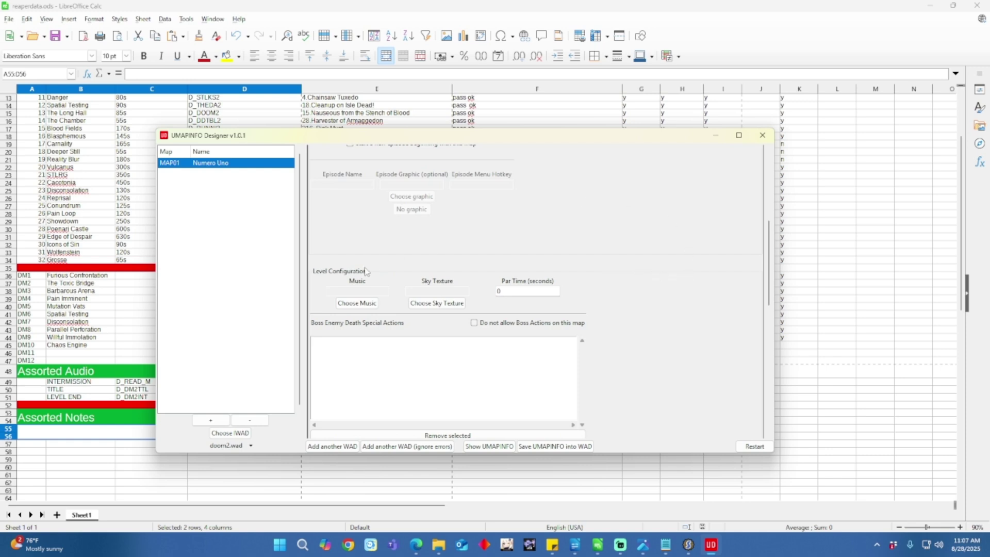
click(368, 304)
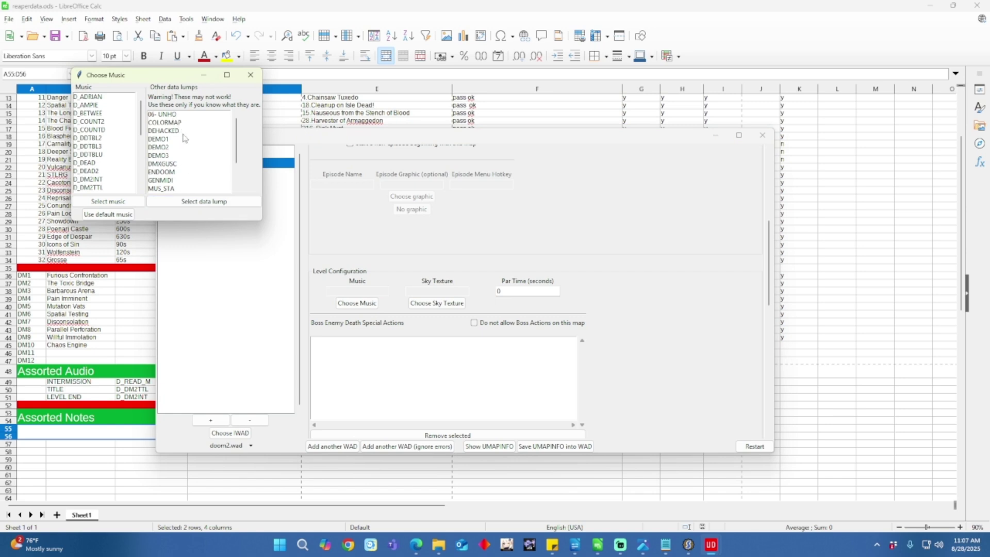
scroll(182, 136, down, 2)
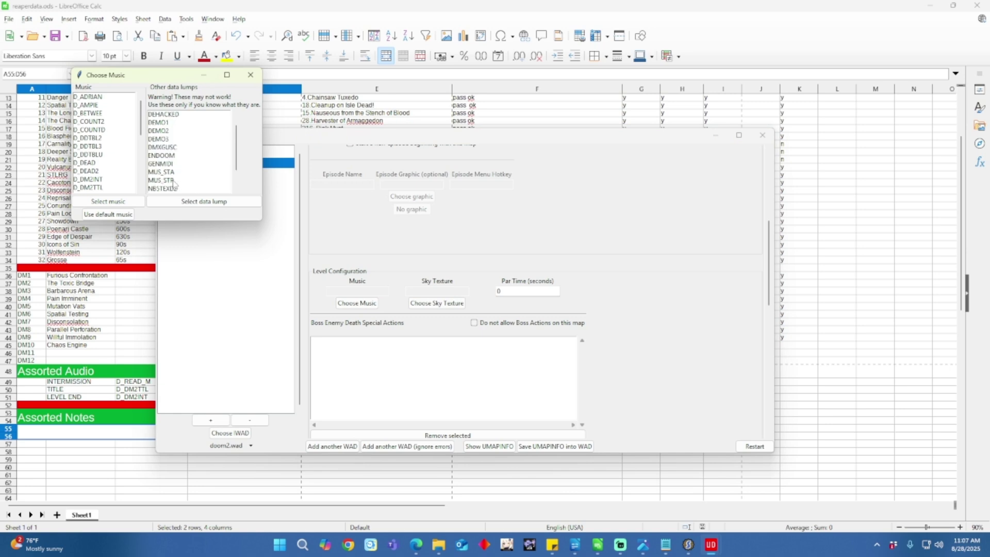
scroll(175, 122, up, 2)
click(172, 115)
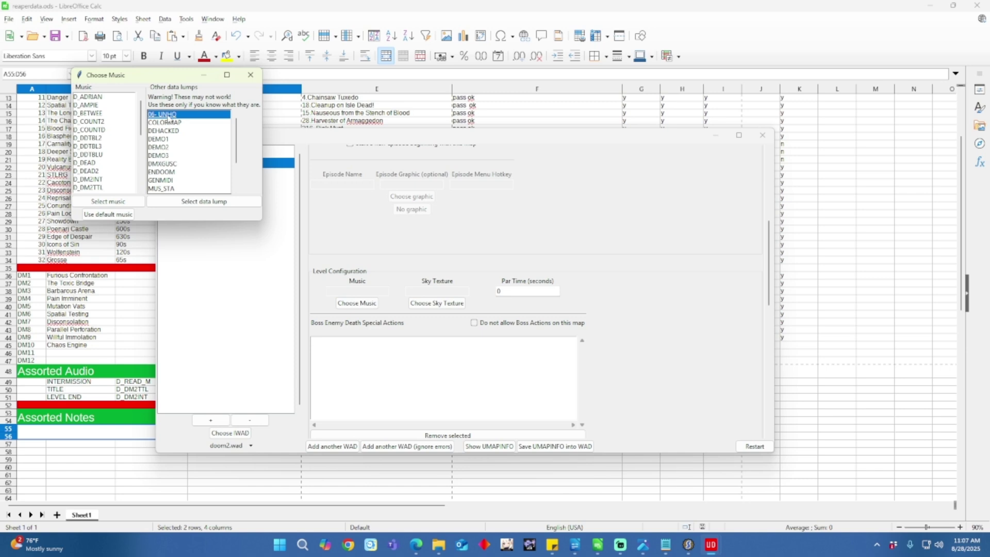
click(127, 205)
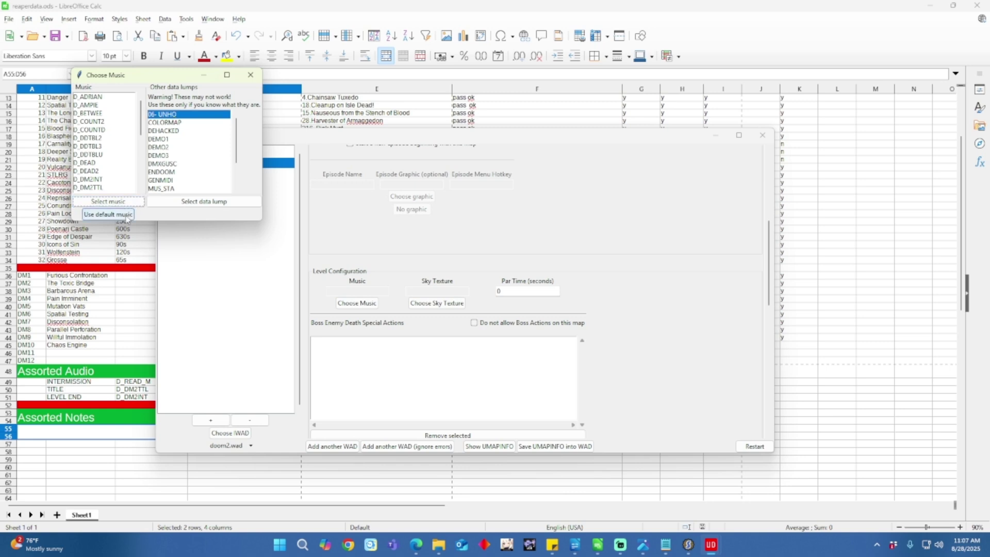
click(181, 116)
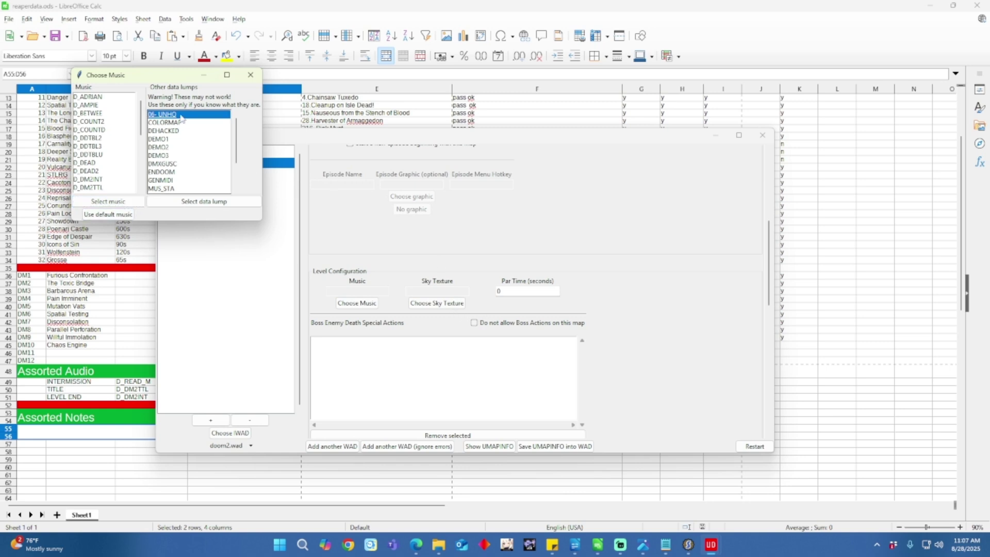
click(215, 202)
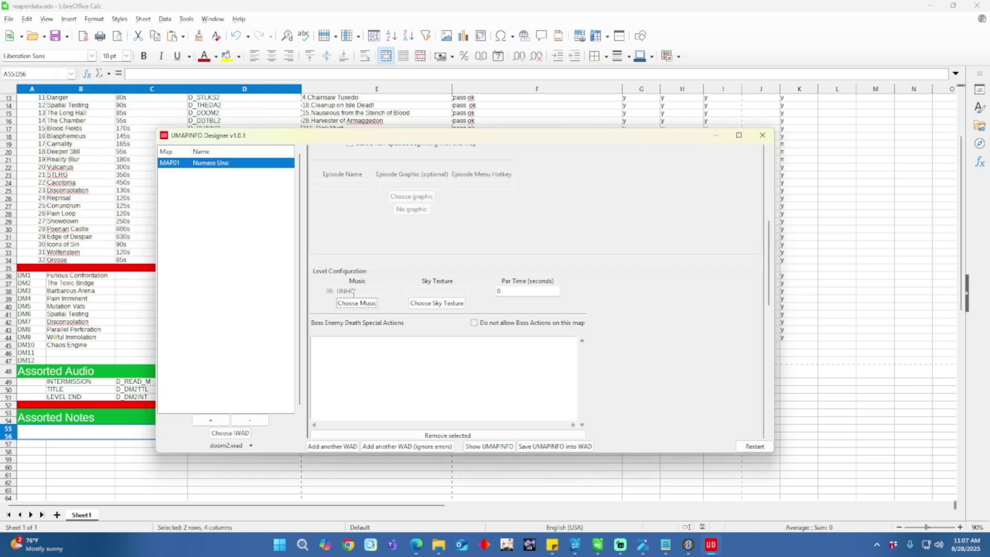
Set the par time of MAP01 to 20 seconds.
click(514, 291)
drag(506, 291, 495, 289)
text(20)
Review the boss death actions, intermission statistics screen and intermission text screen options for MAP01.
scroll(605, 303, down, 3)
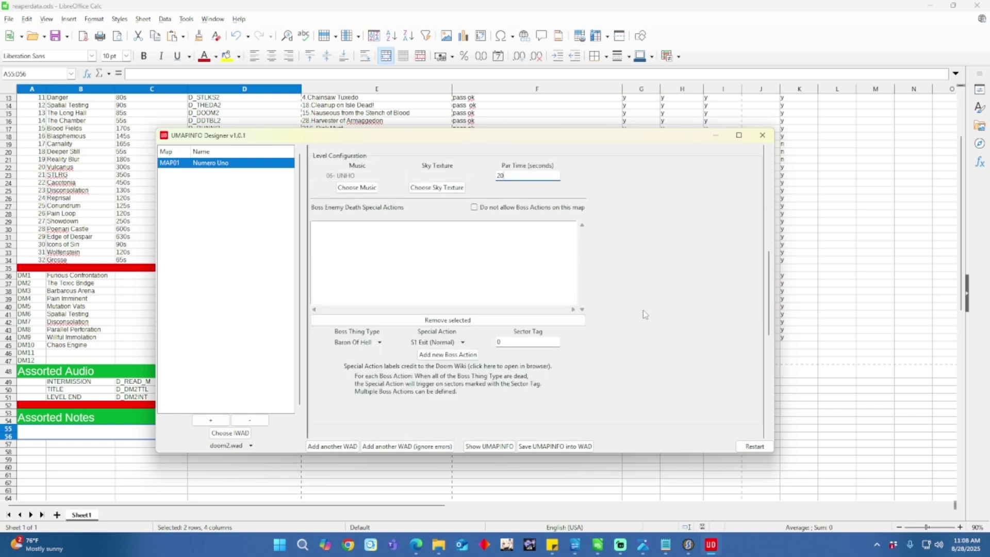
scroll(603, 234, down, 4)
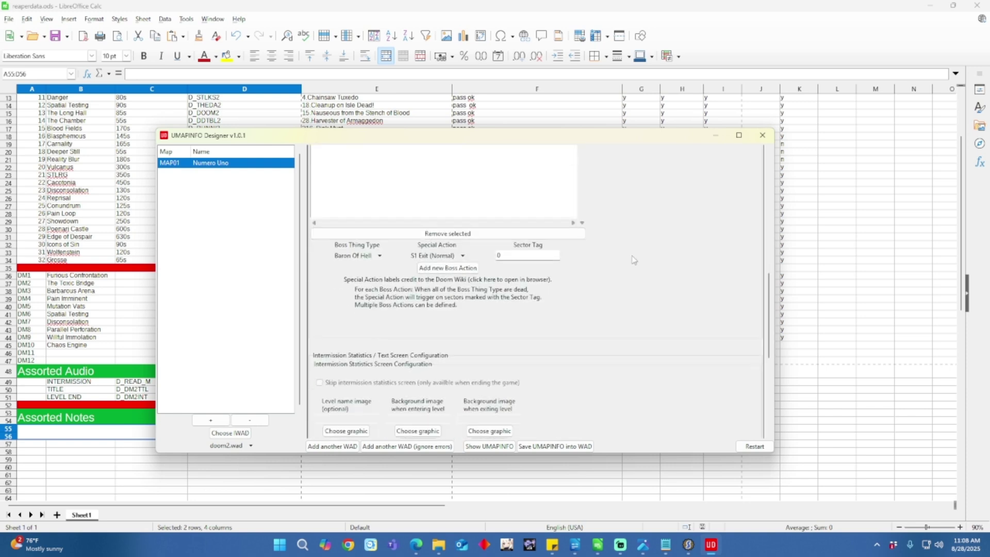
scroll(647, 283, down, 4)
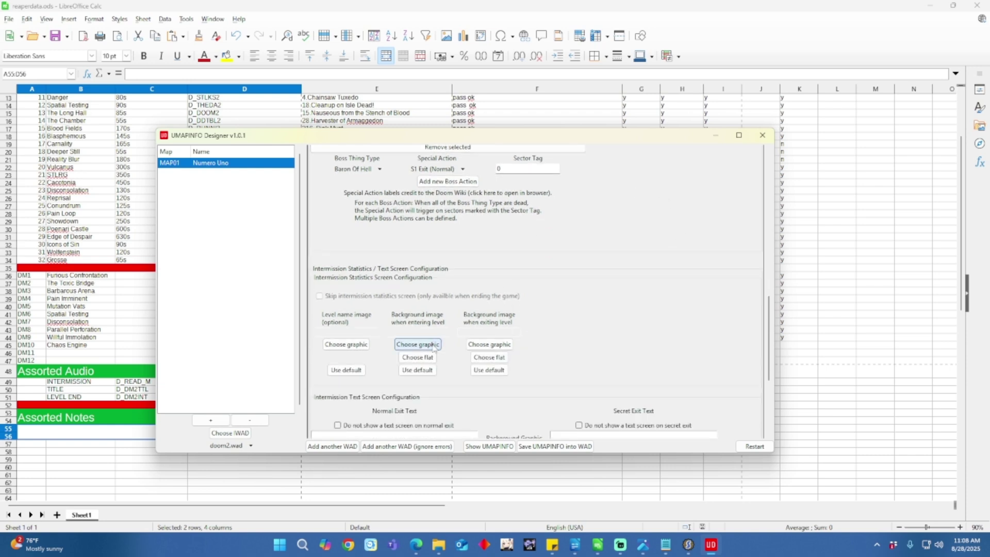
scroll(638, 328, up, 4)
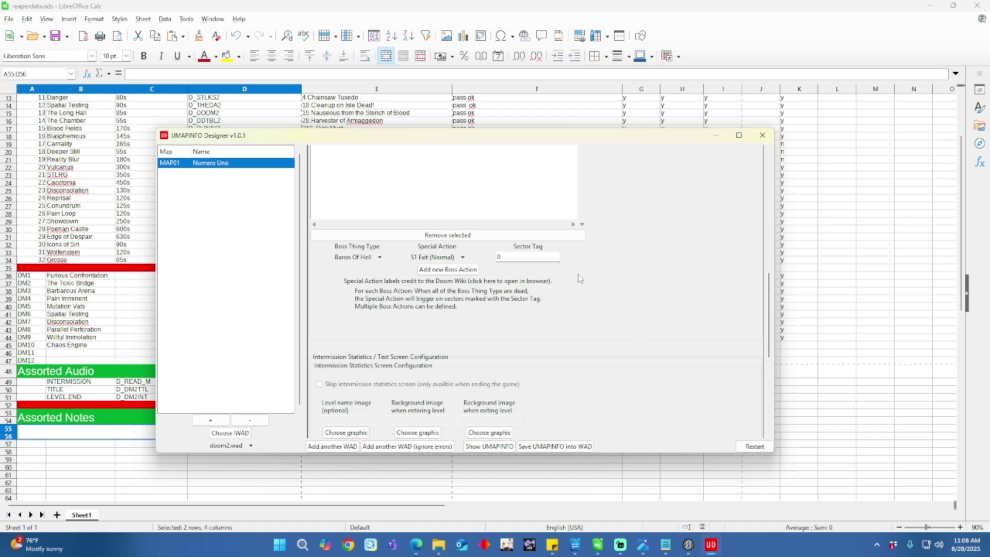
scroll(472, 276, up, 3)
scroll(660, 324, down, 10)
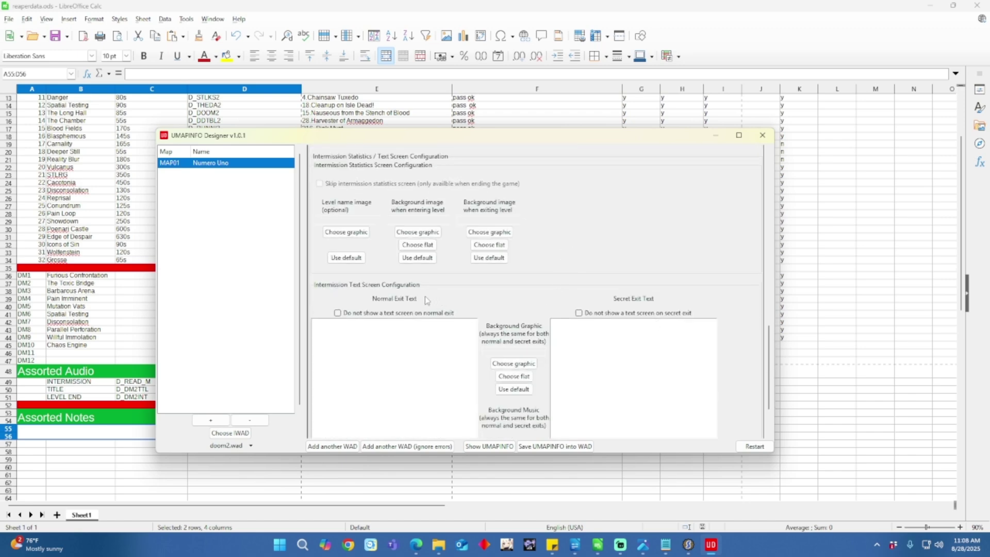
scroll(423, 374, down, 2)
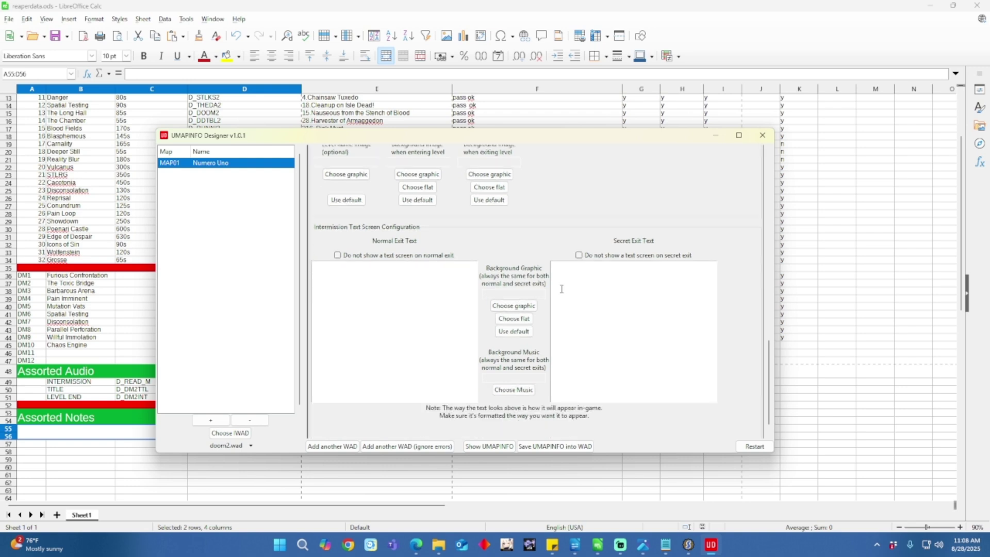
scroll(572, 299, down, 1)
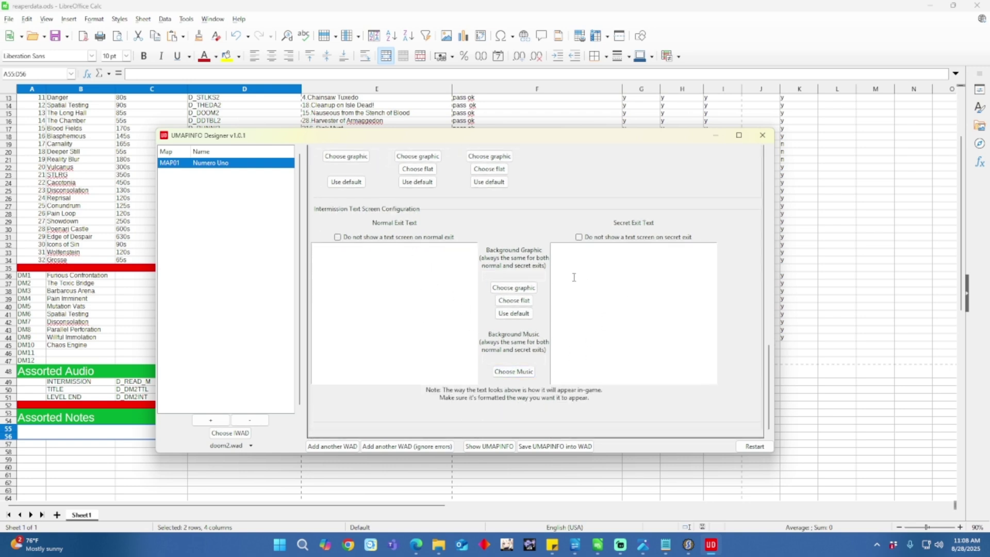
scroll(621, 313, up, 2)
scroll(600, 340, up, 3)
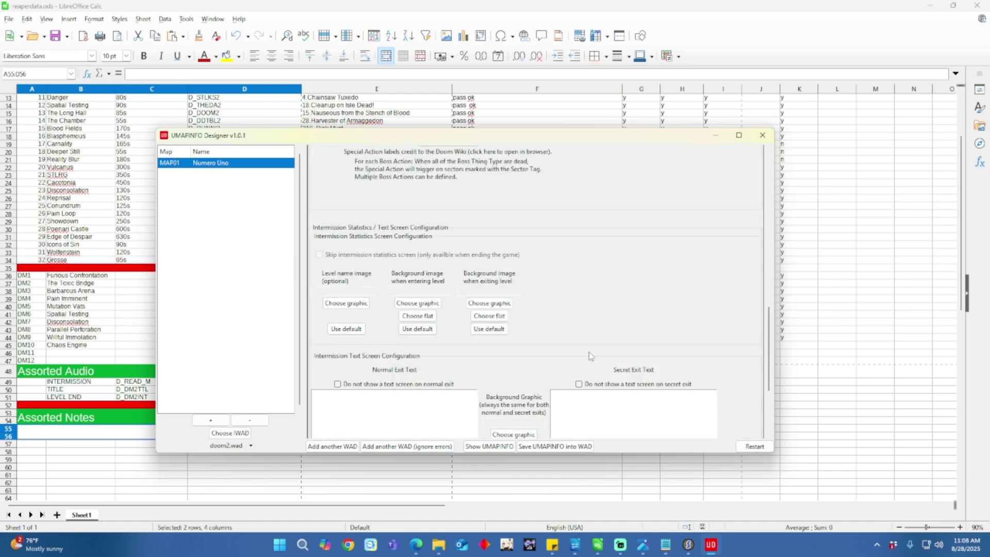
scroll(593, 348, up, 1)
scroll(593, 345, up, 3)
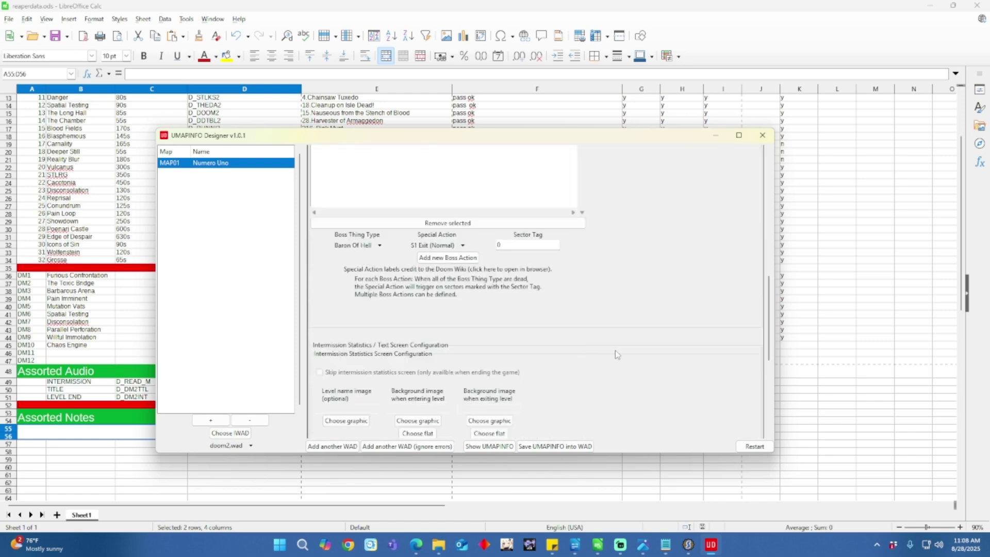
scroll(618, 358, up, 1)
scroll(610, 384, down, 2)
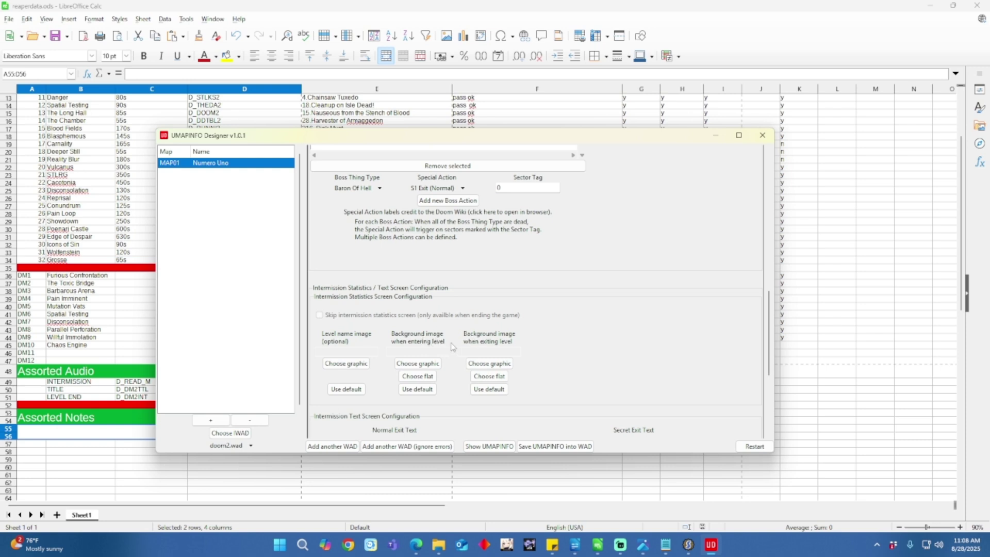
Browse the graphics and data lumps offered for the entering-level background image, previewing M_DOOM and M_ENDGAM.
click(418, 364)
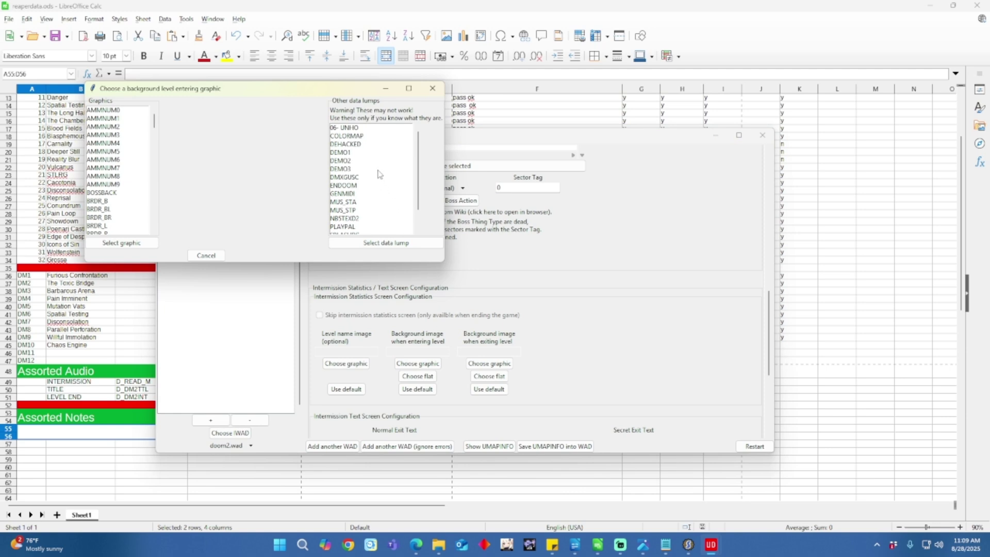
scroll(379, 172, down, 1)
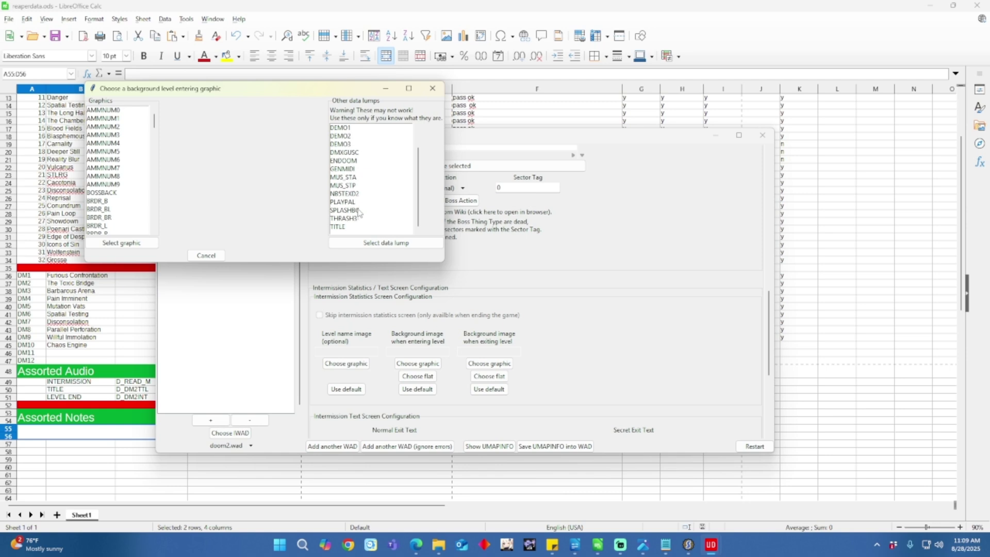
scroll(359, 212, up, 1)
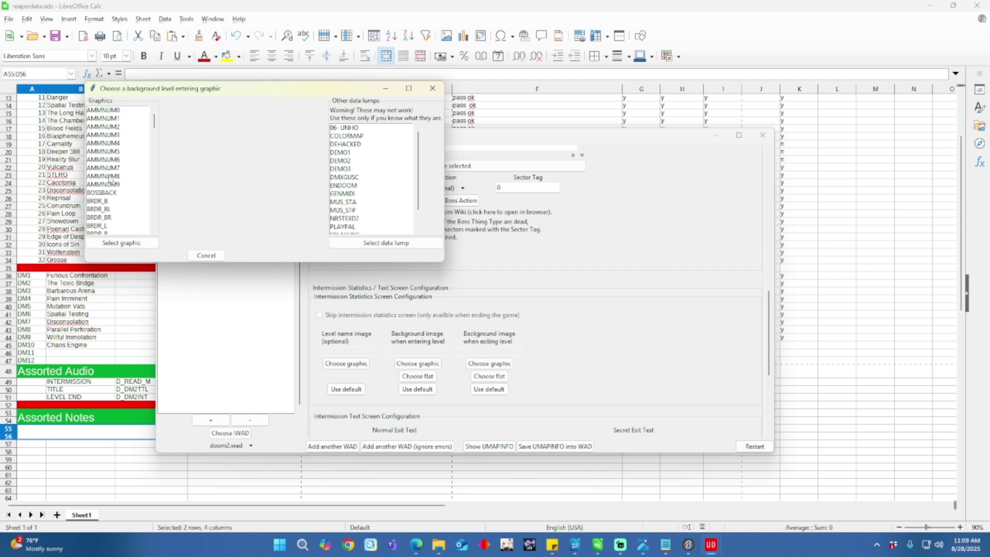
scroll(114, 182, down, 10)
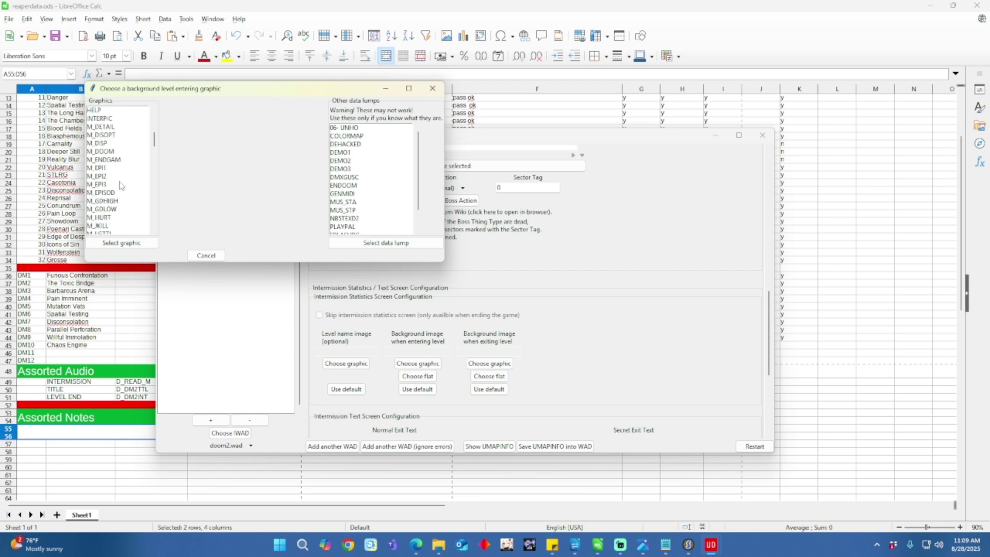
click(115, 152)
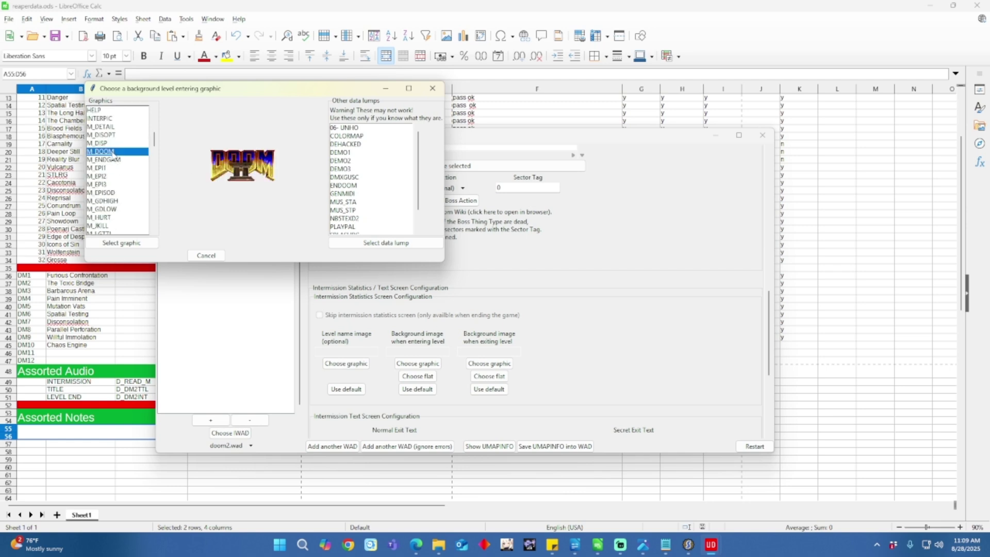
click(113, 161)
scroll(114, 161, down, 5)
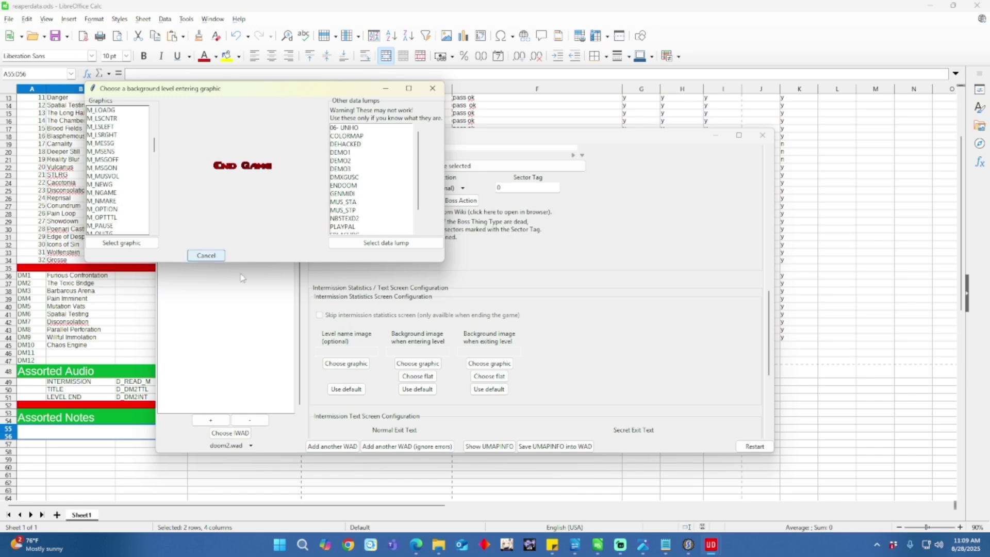
Switch to SLADE and preview the SPLASHBG graphic in tutorial.wad.
click(688, 545)
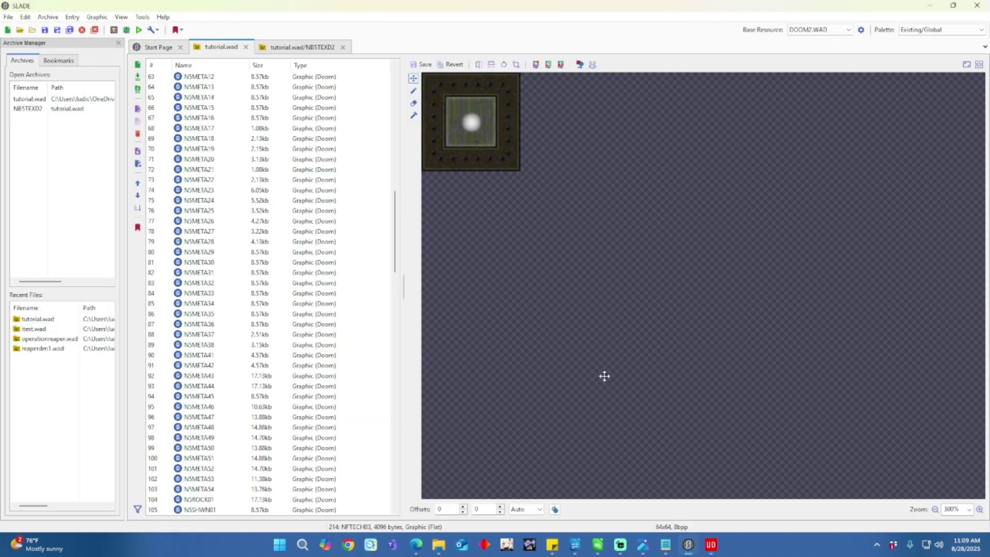
scroll(227, 264, up, 11)
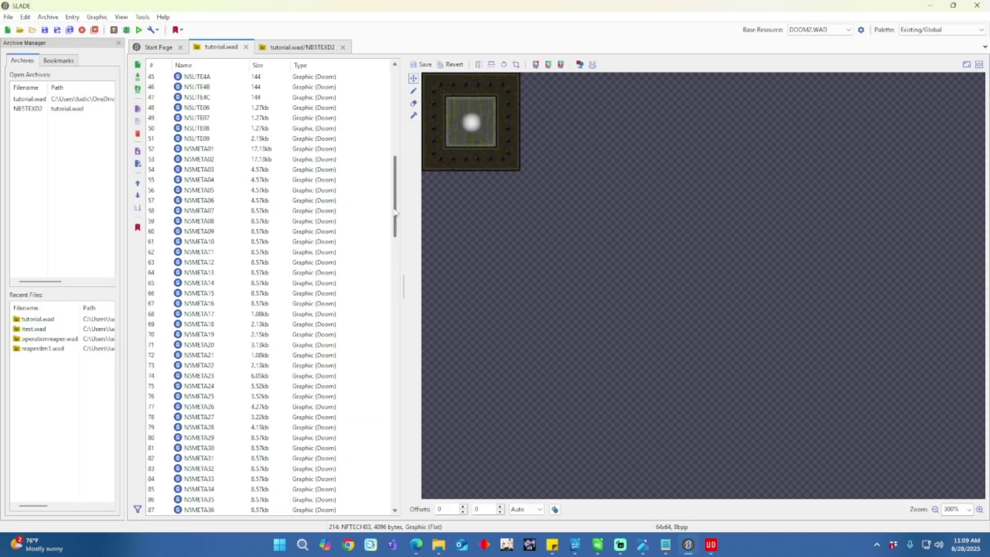
scroll(395, 181, up, 8)
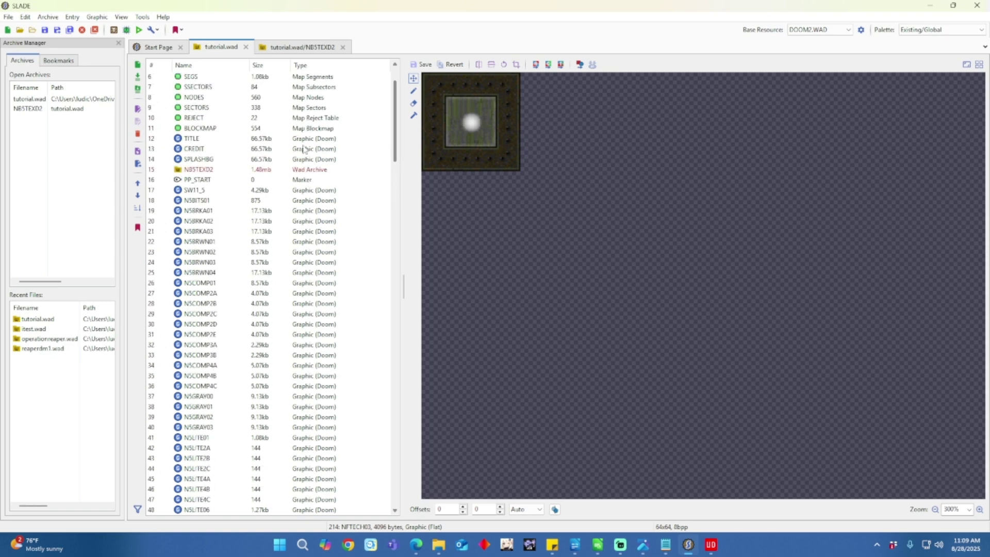
click(222, 161)
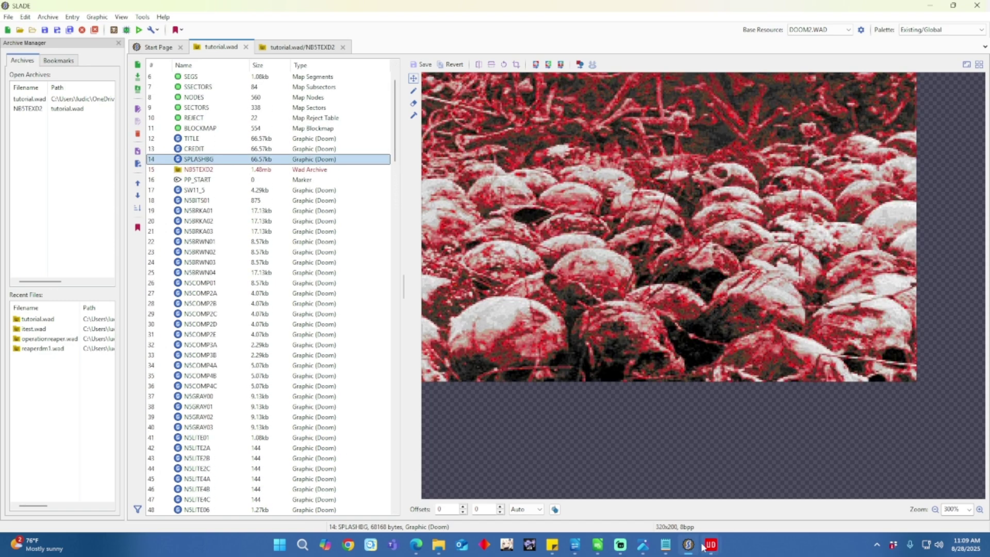
Return to UMAPINFO Designer and assign the data lump SPLASHBG as the background image when entering MAP01.
mouse_move(711, 548)
click(747, 459)
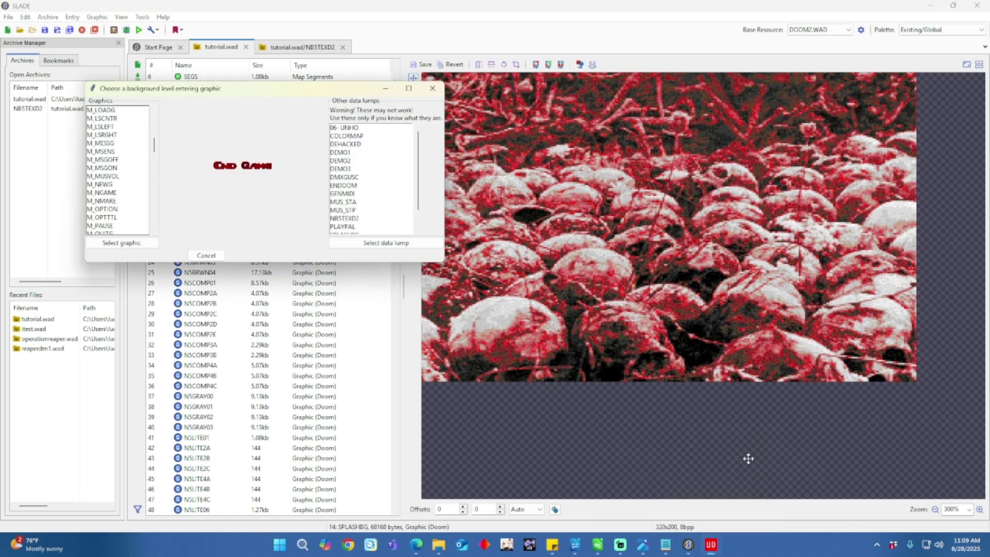
scroll(128, 192, up, 5)
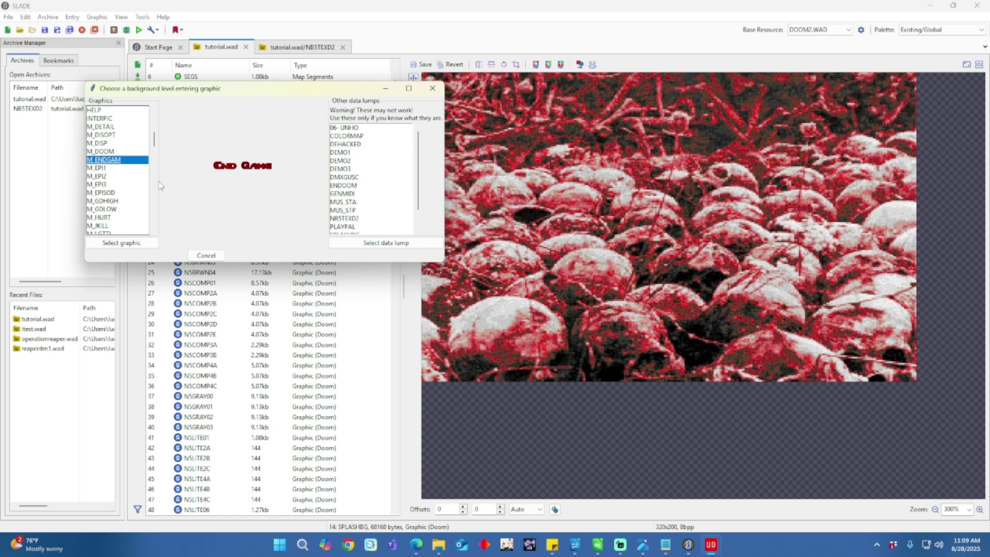
scroll(118, 192, down, 15)
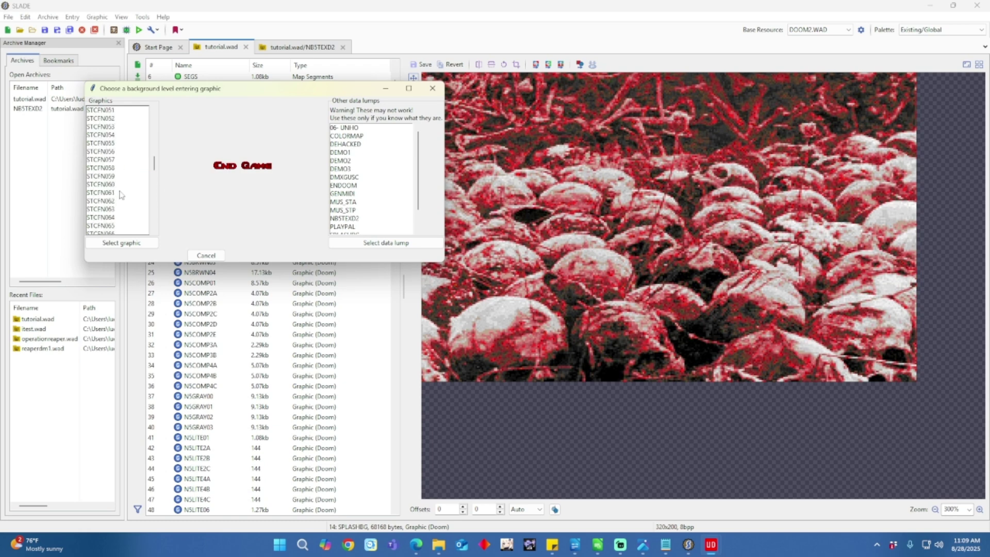
scroll(120, 194, up, 9)
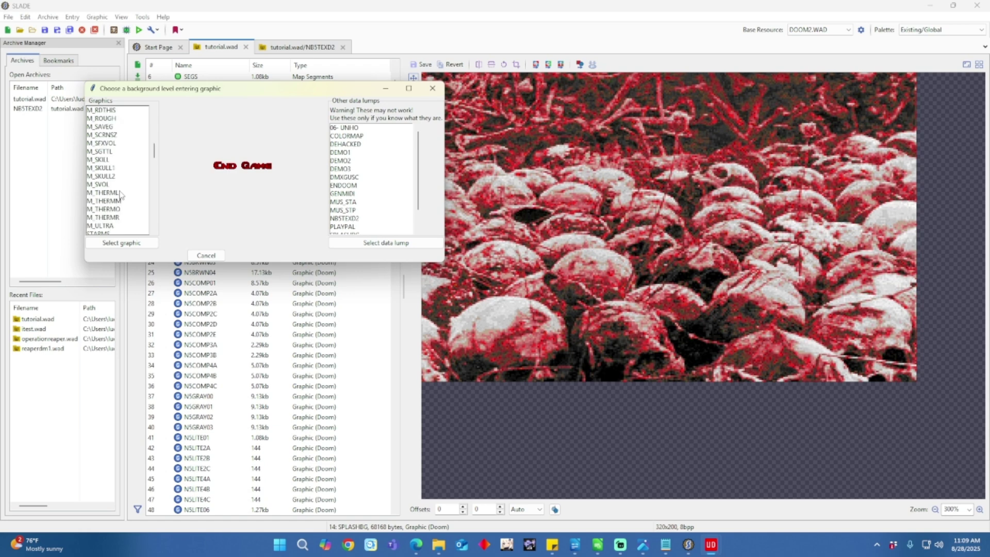
scroll(388, 191, down, 1)
click(345, 211)
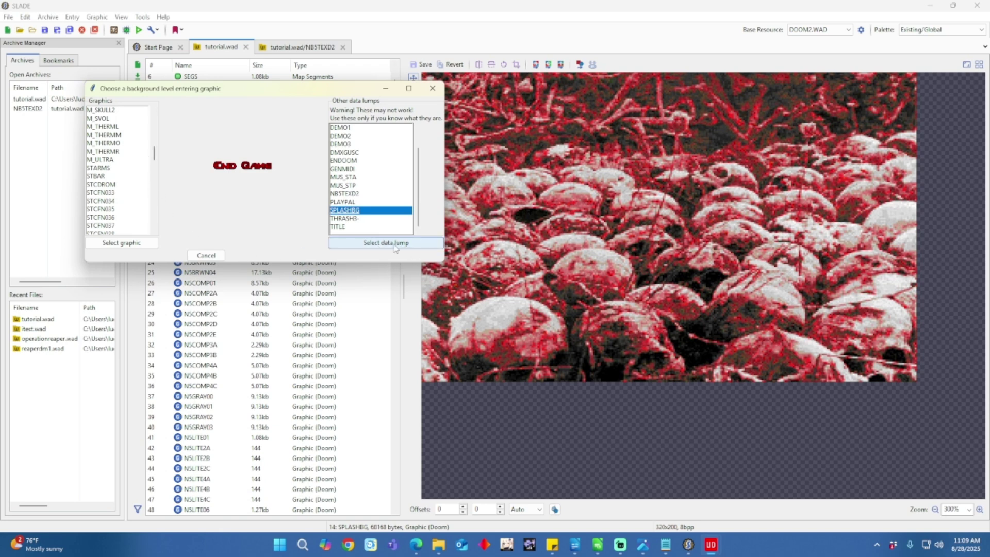
click(390, 246)
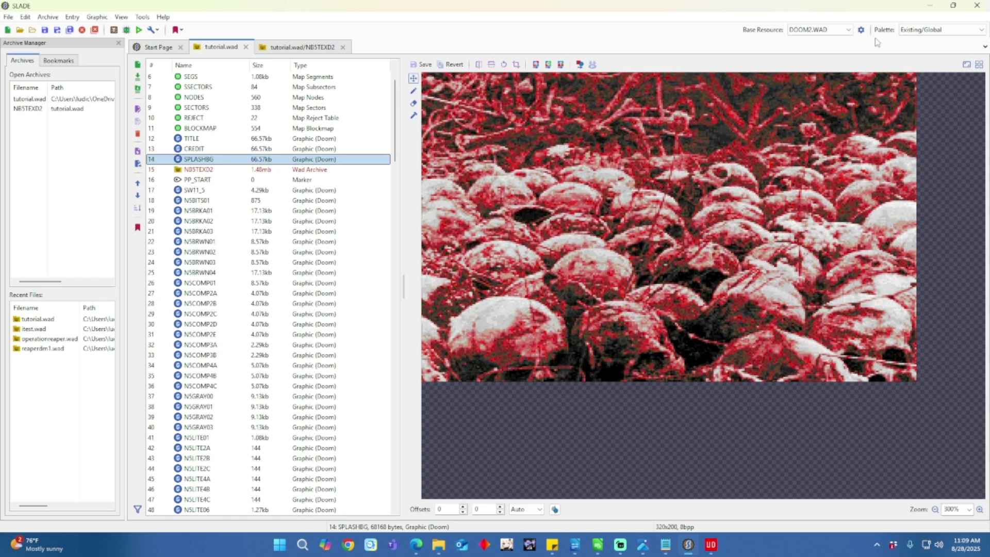
Assign the data lump SPLASHBG as the background image when exiting MAP01.
click(931, 6)
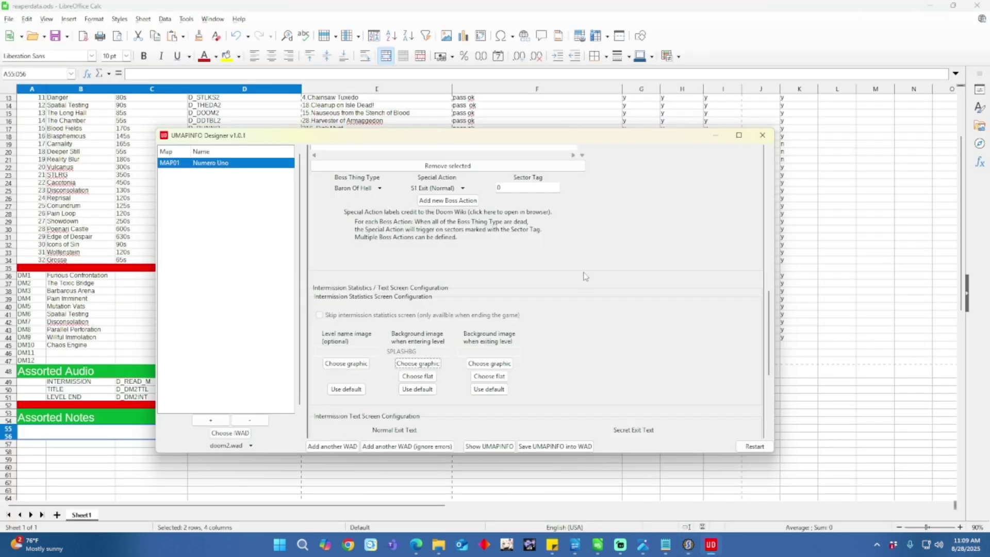
click(490, 364)
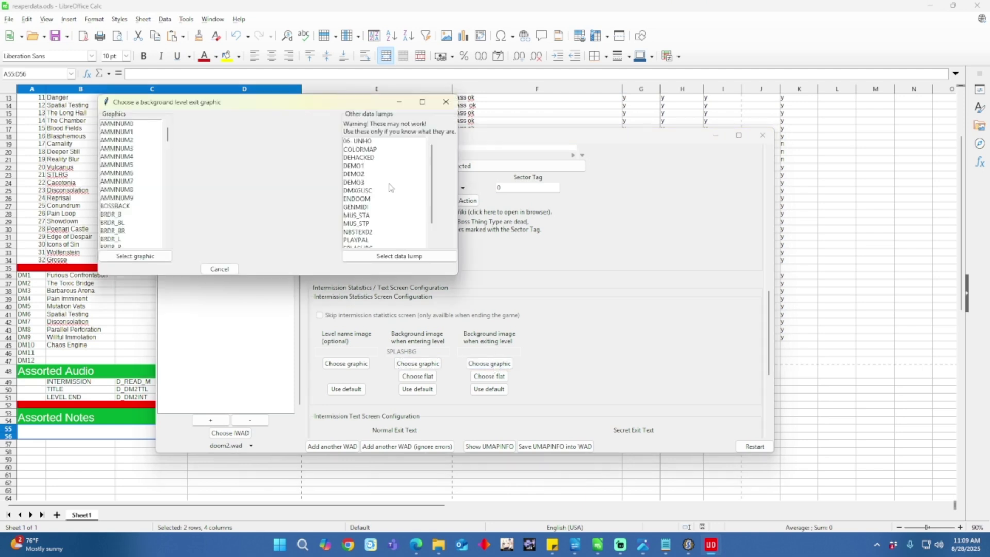
scroll(389, 206, down, 1)
click(387, 226)
click(392, 256)
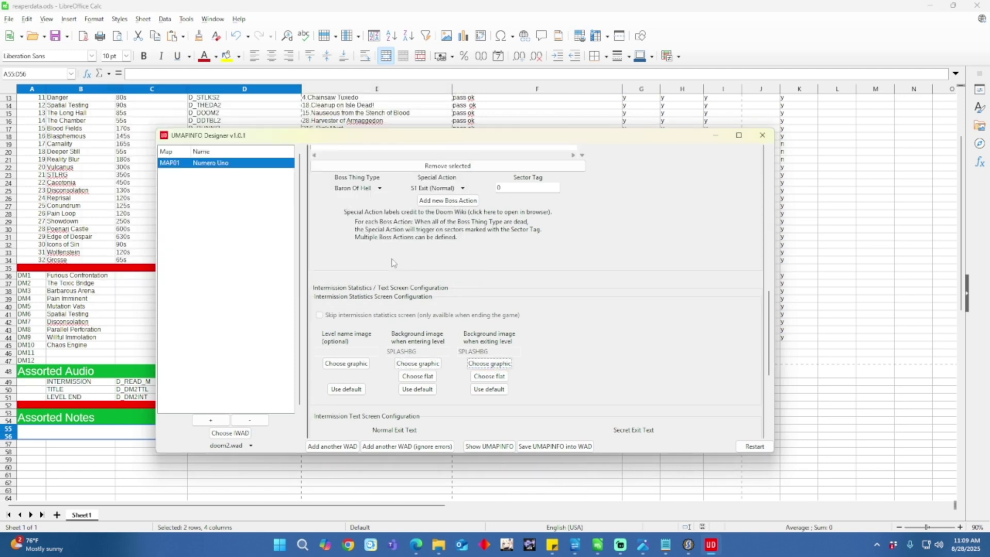
Show the generated UMAPINFO text for MAP01, copy all of it and close the text window.
scroll(572, 338, down, 3)
scroll(547, 339, up, 5)
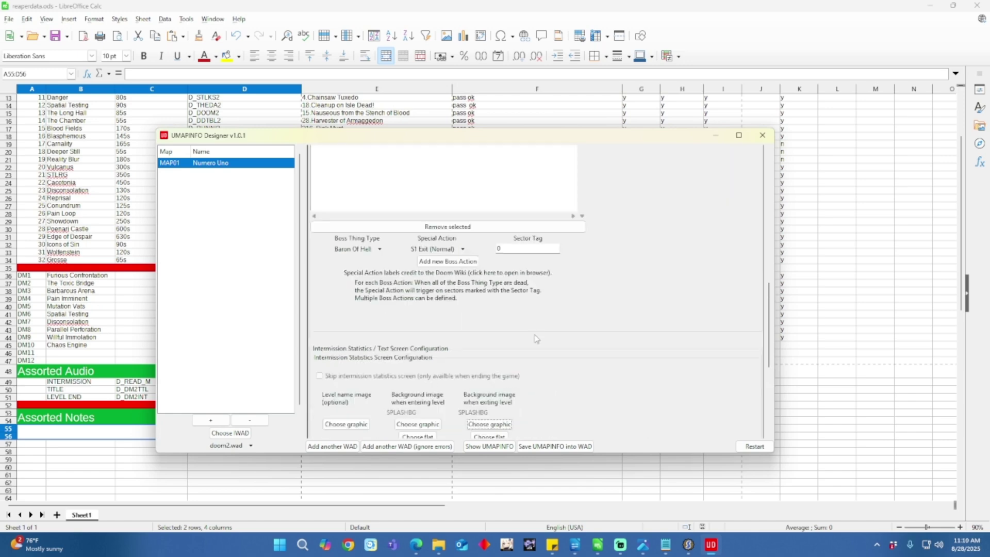
scroll(536, 338, up, 6)
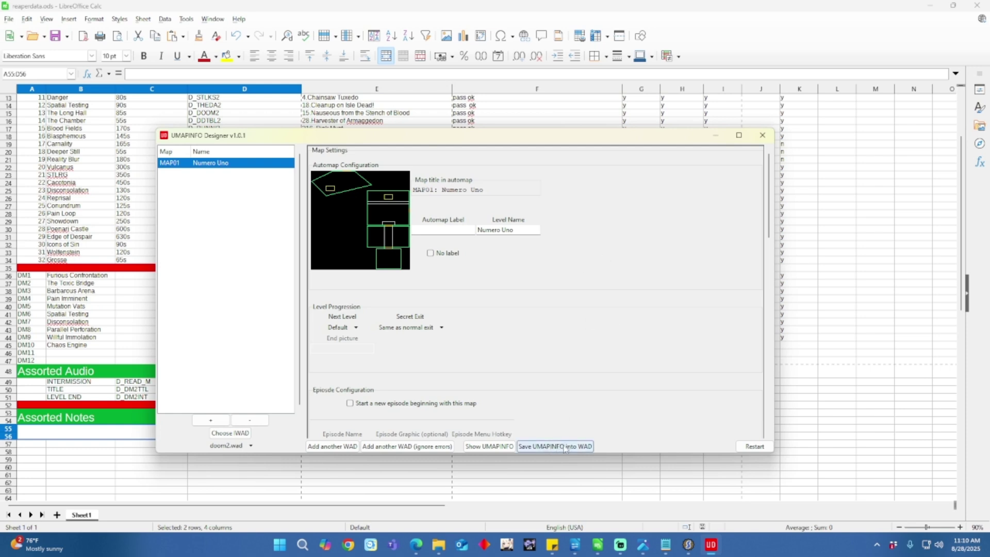
click(499, 446)
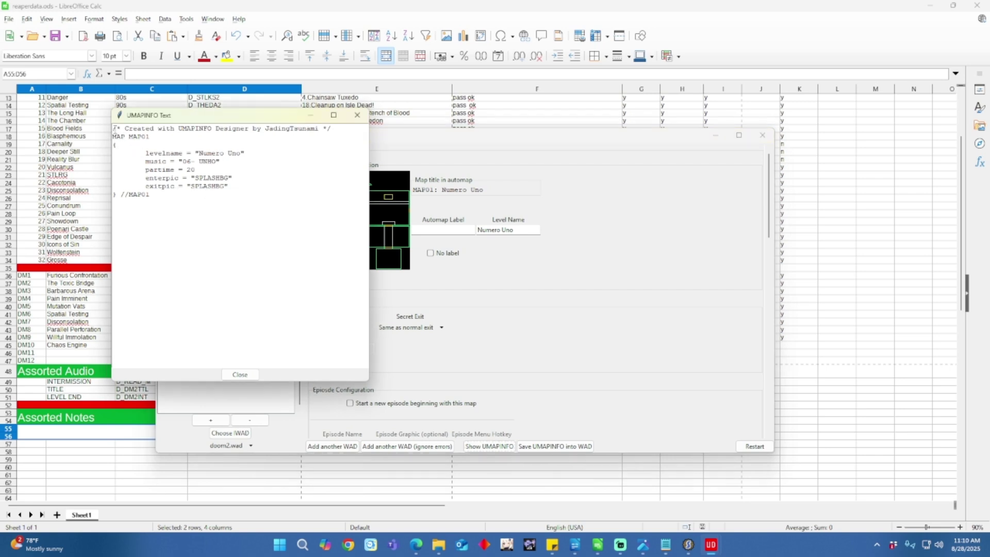
drag(114, 128, 228, 194)
key(ctrl+c)
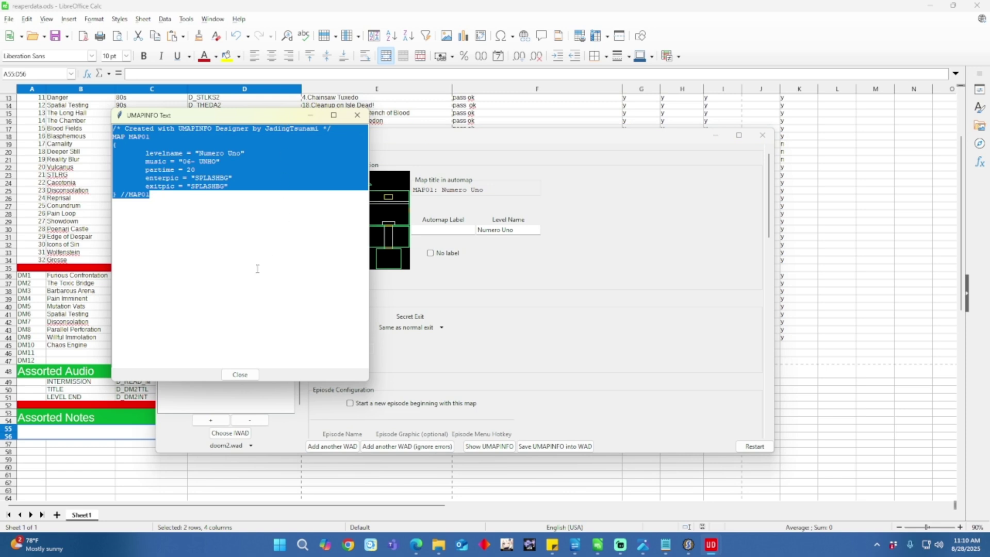
click(240, 374)
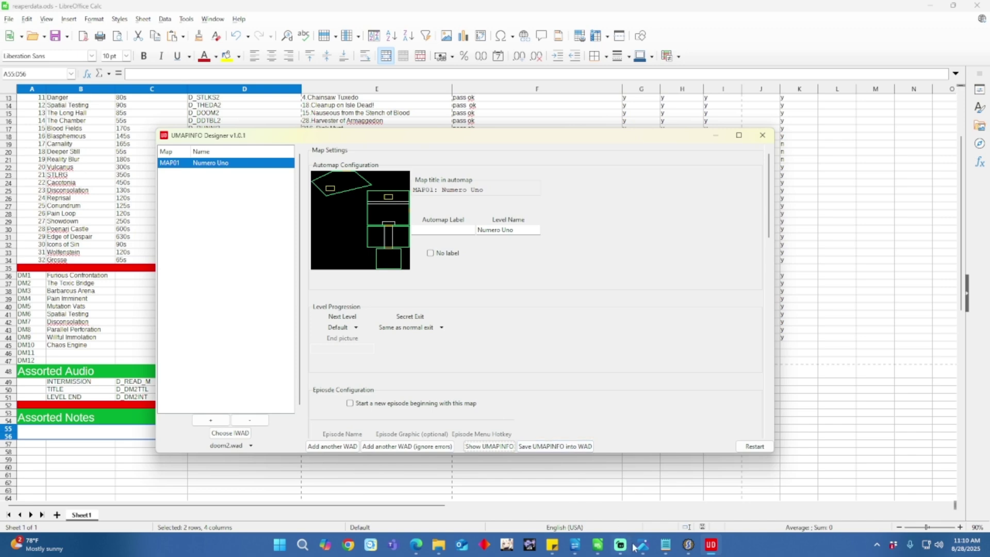
Switch to SLADE and create a new Text entry named umapinfo directly below DEHACKED in tutorial.wad.
click(688, 545)
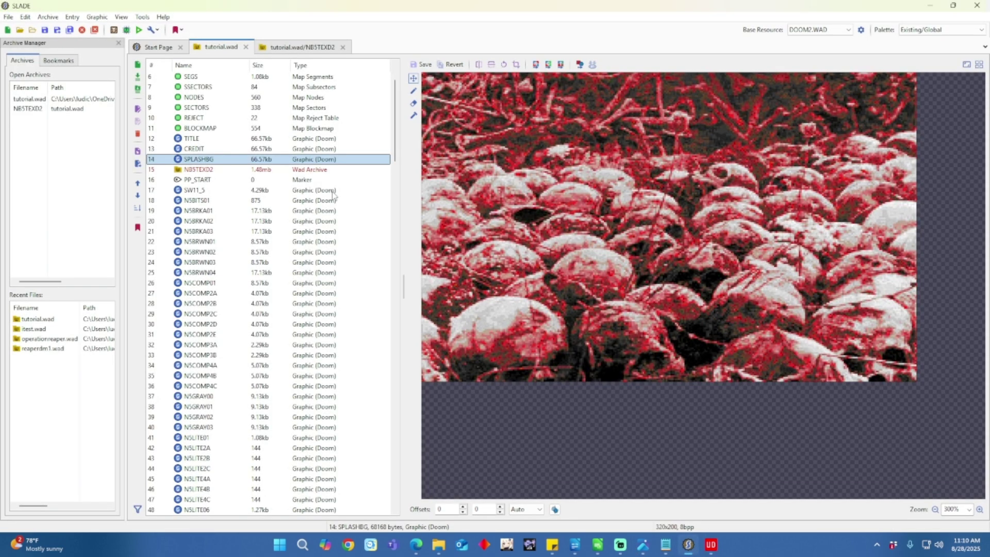
click(202, 77)
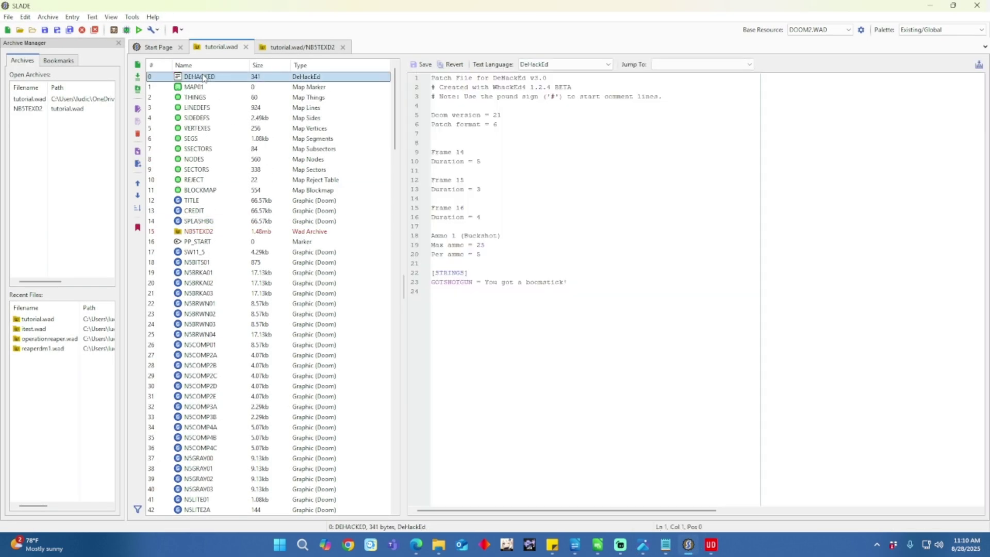
right_click(202, 77)
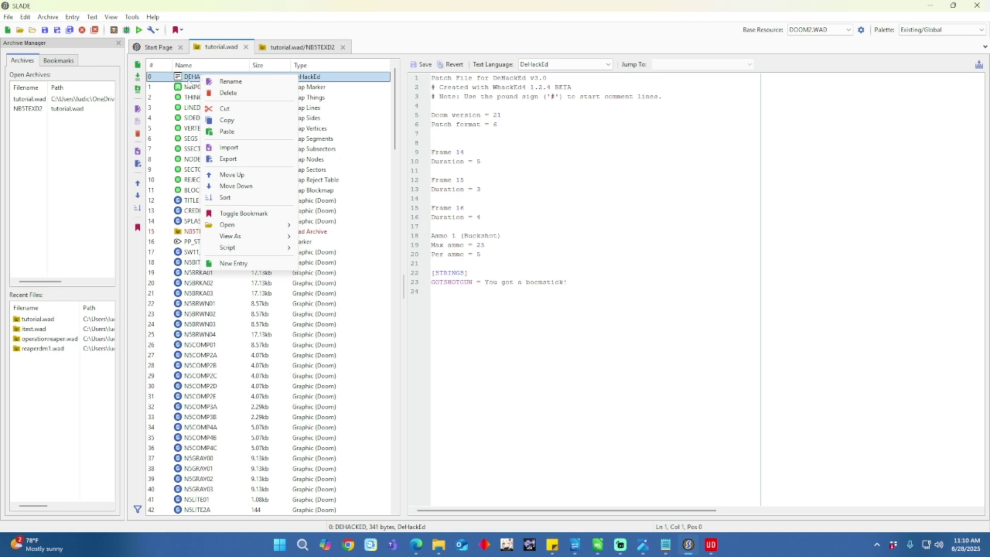
click(242, 263)
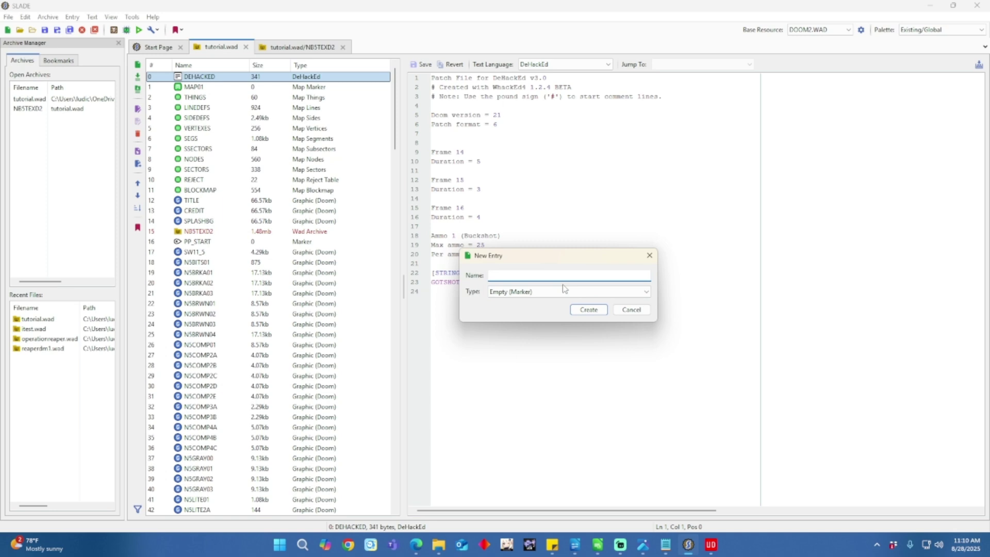
text(umapinfo)
click(573, 290)
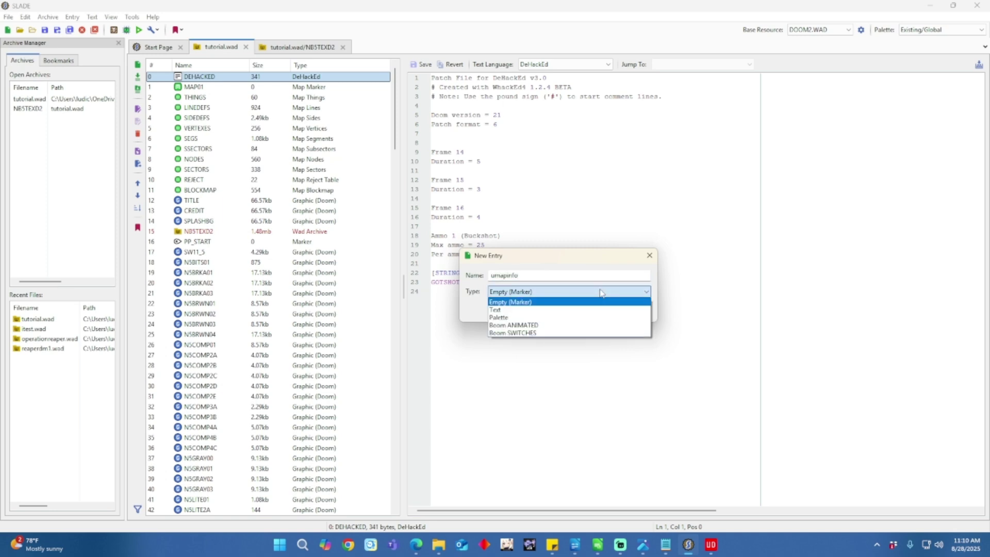
click(530, 310)
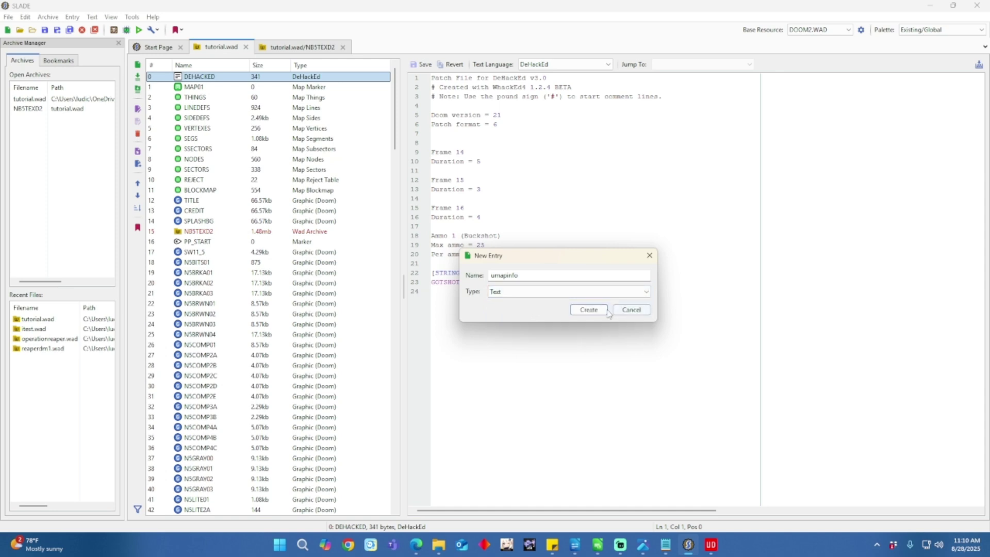
click(588, 310)
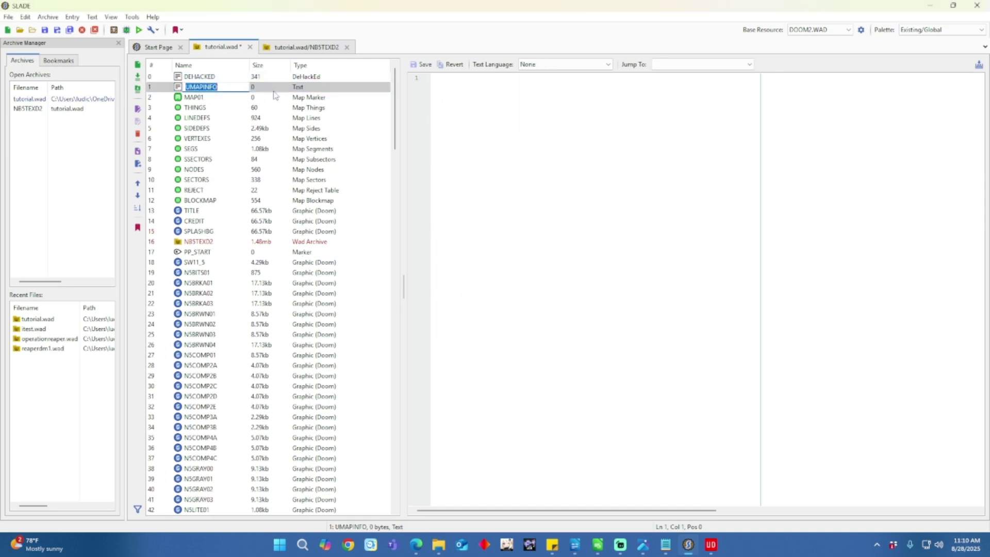
Paste the copied MAP01 definition into the UMAPINFO entry and save the entry's changes.
click(449, 82)
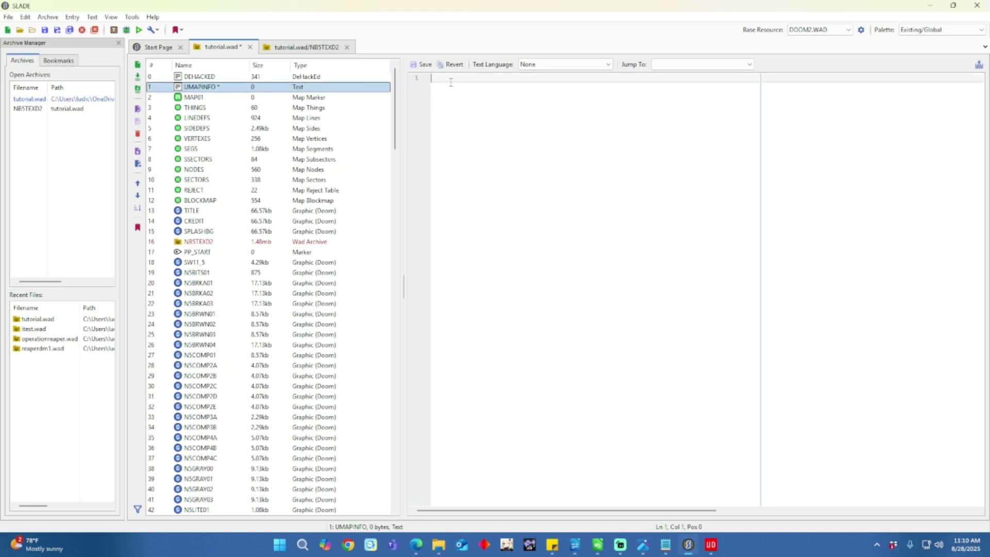
key(ctrl+v)
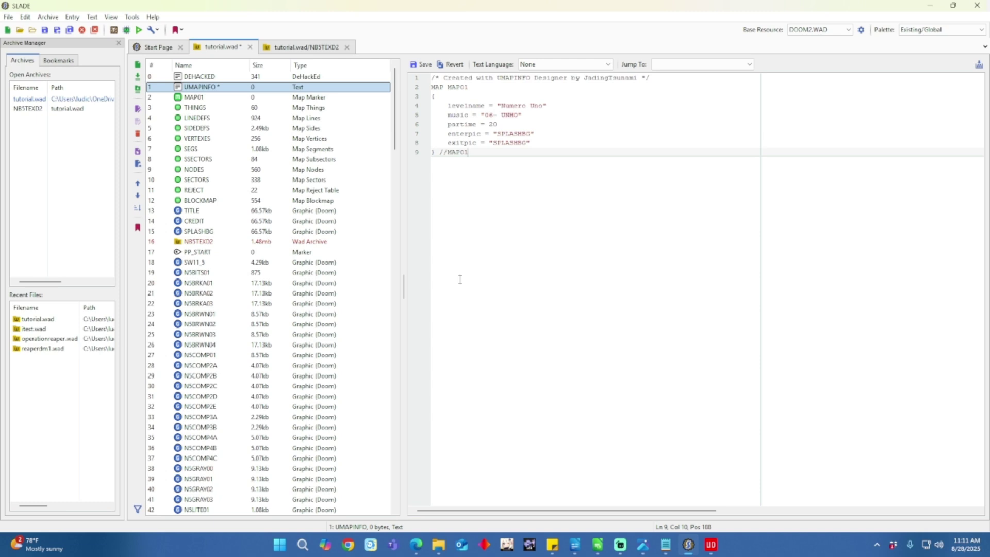
click(191, 96)
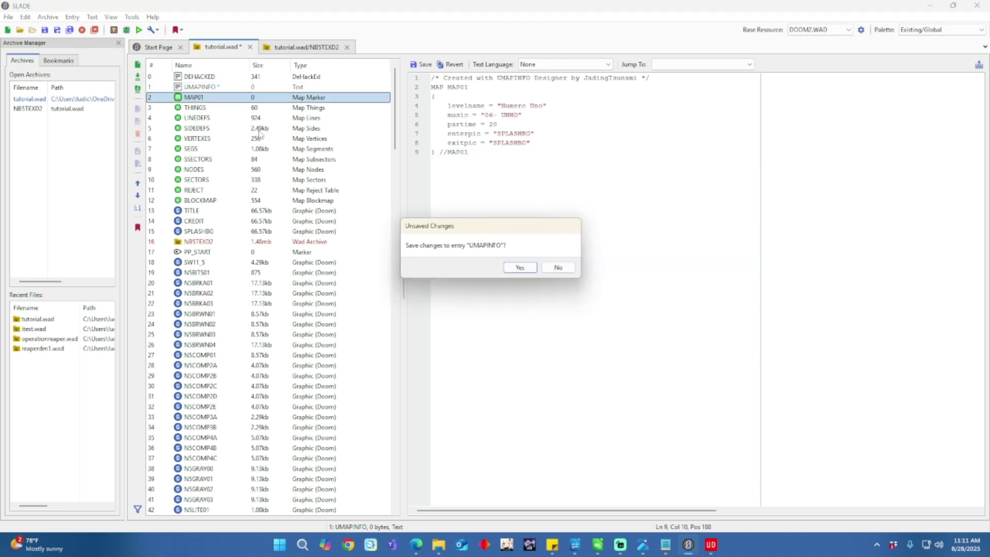
click(521, 267)
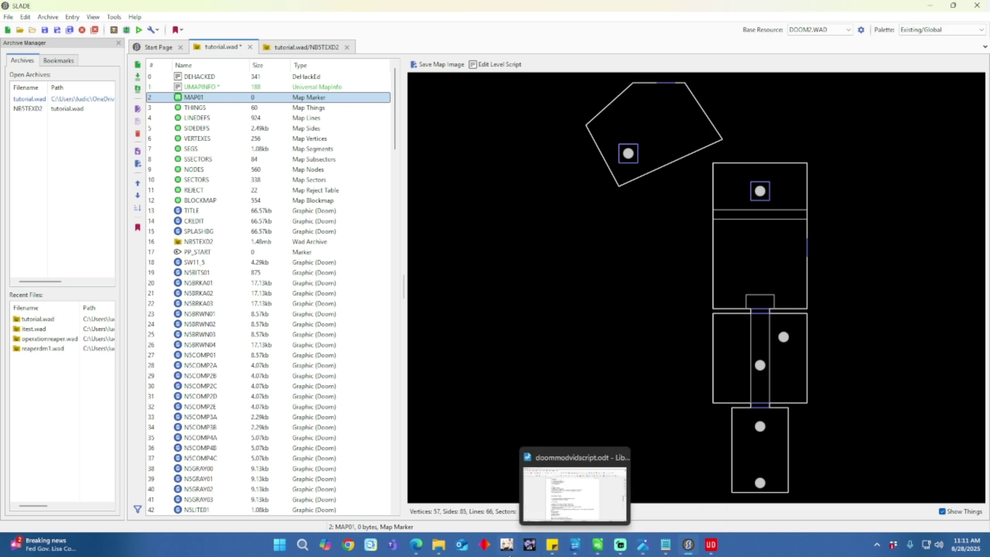
Switch to Ultimate Doom Builder and open MAP01 from tutorial.wad with the Doom 2 (Doom format) configuration.
click(534, 550)
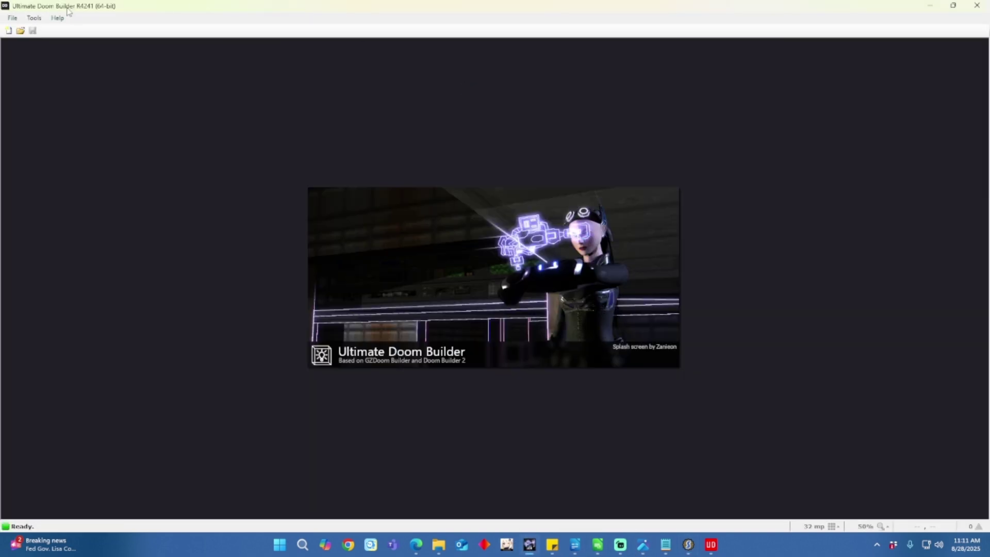
click(11, 18)
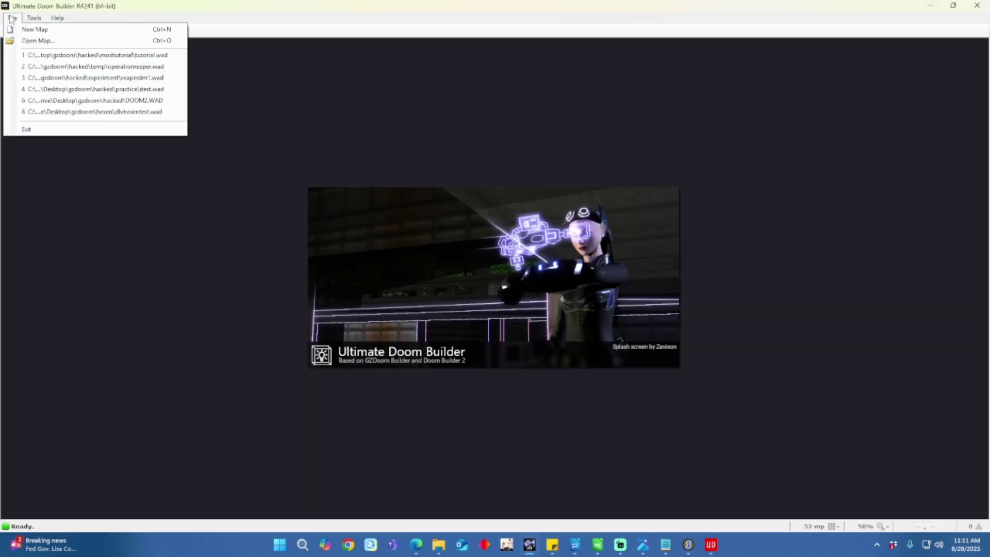
click(67, 59)
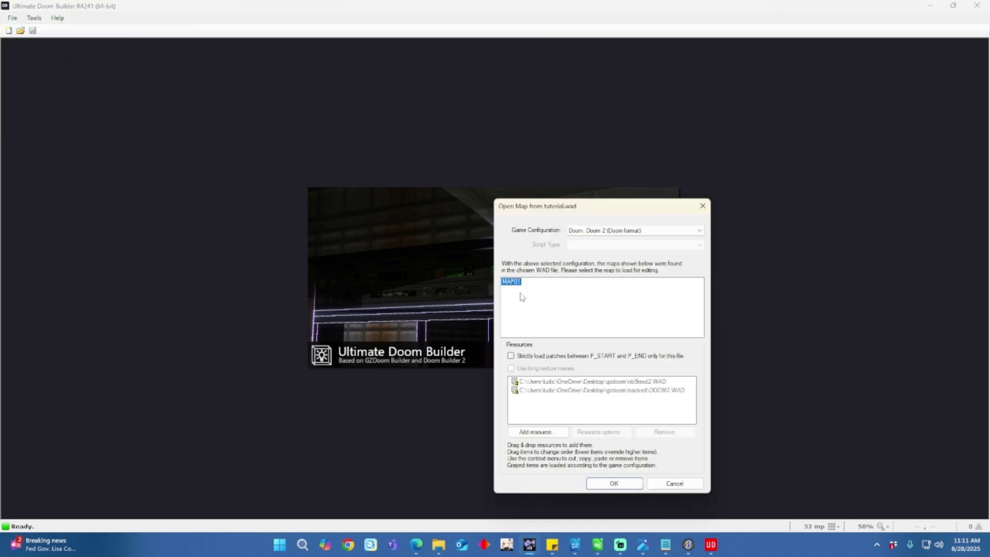
click(614, 483)
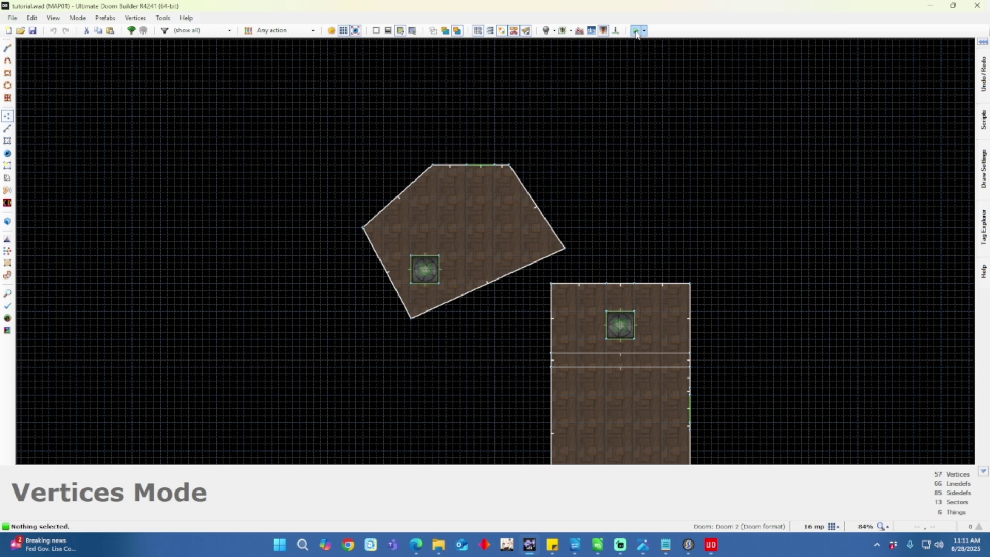
click(636, 31)
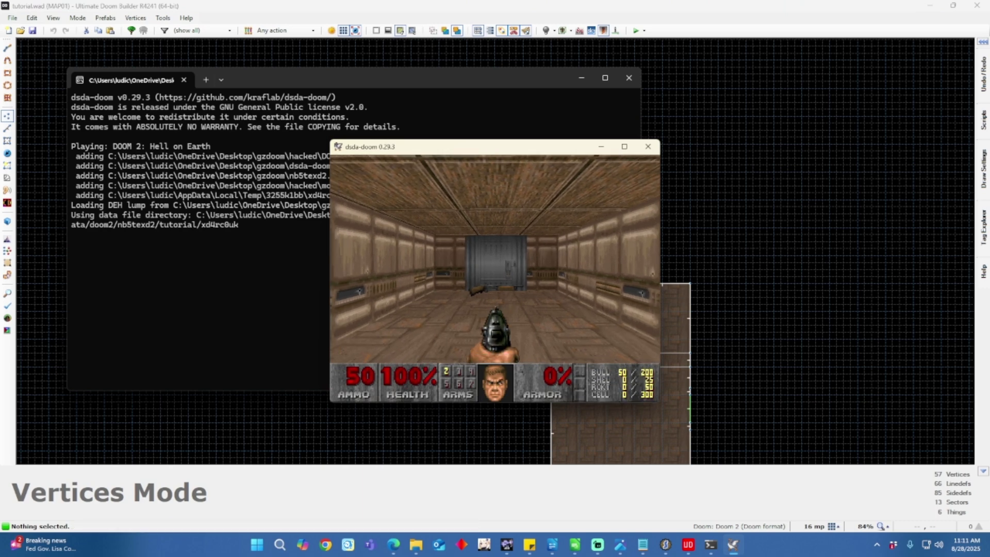
key(Escape)
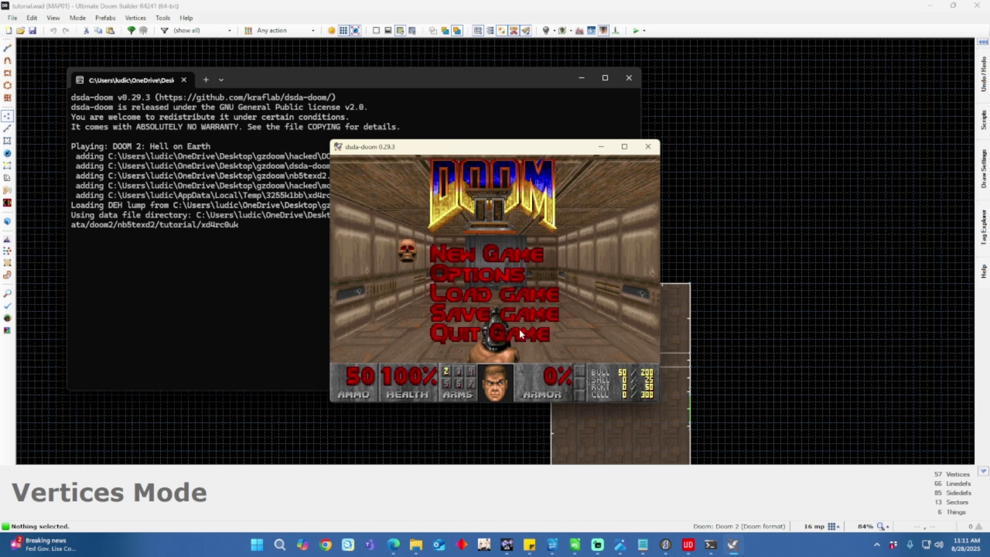
key(Down)
key(Down)
key(Down)
key(Down)
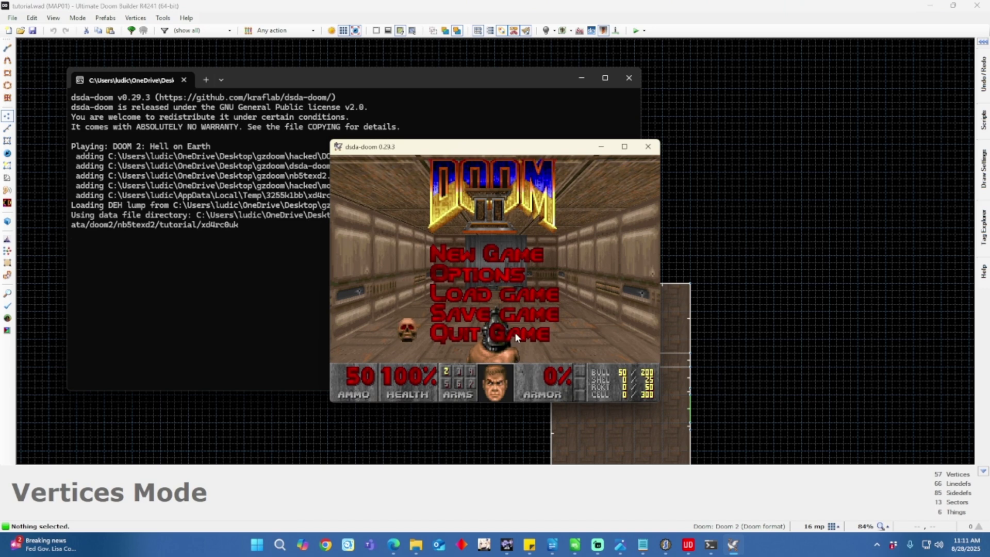
key(Return)
key(y)
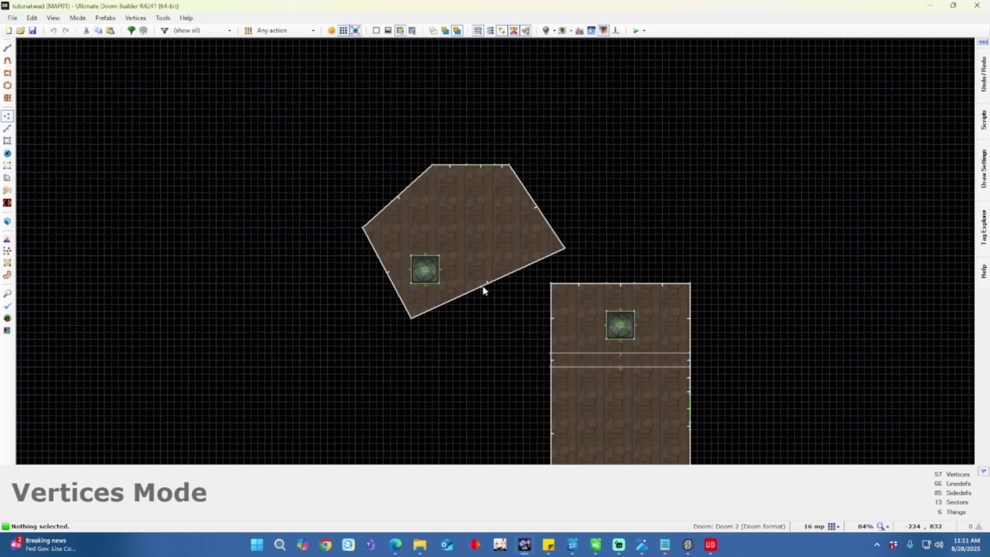
Switch to SLADE, save tutorial.wad with its new UMAPINFO entry, and minimize SLADE to return to Ultimate Doom Builder.
click(689, 550)
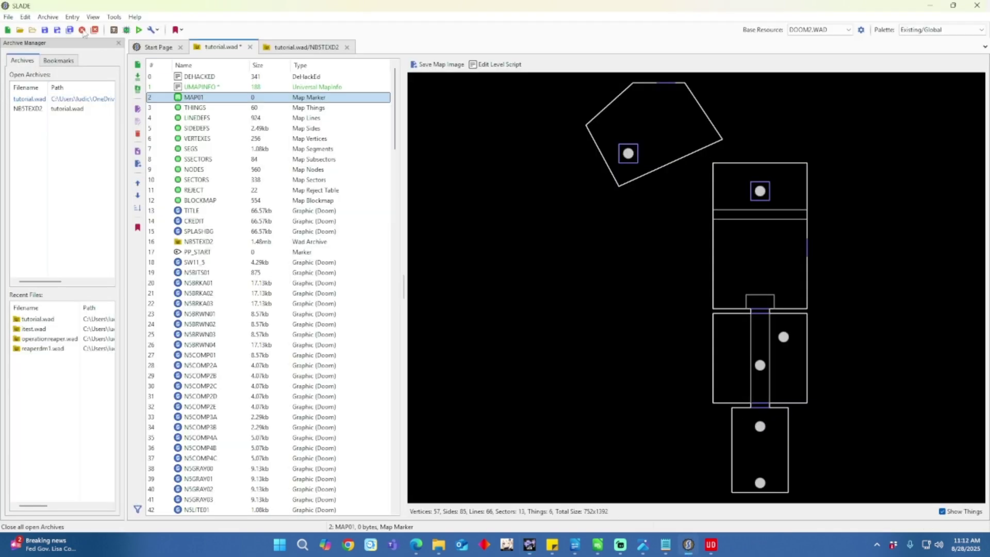
click(8, 16)
click(25, 78)
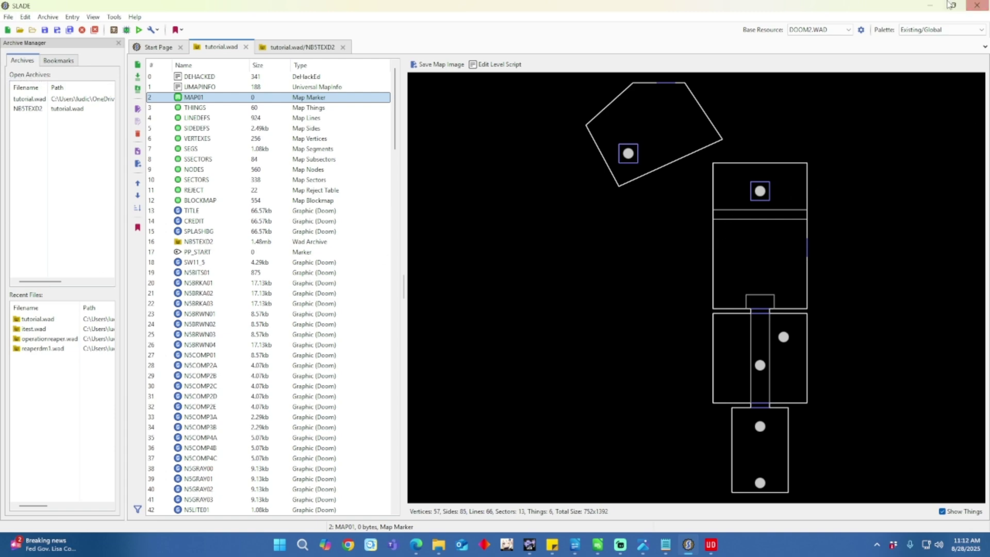
click(930, 6)
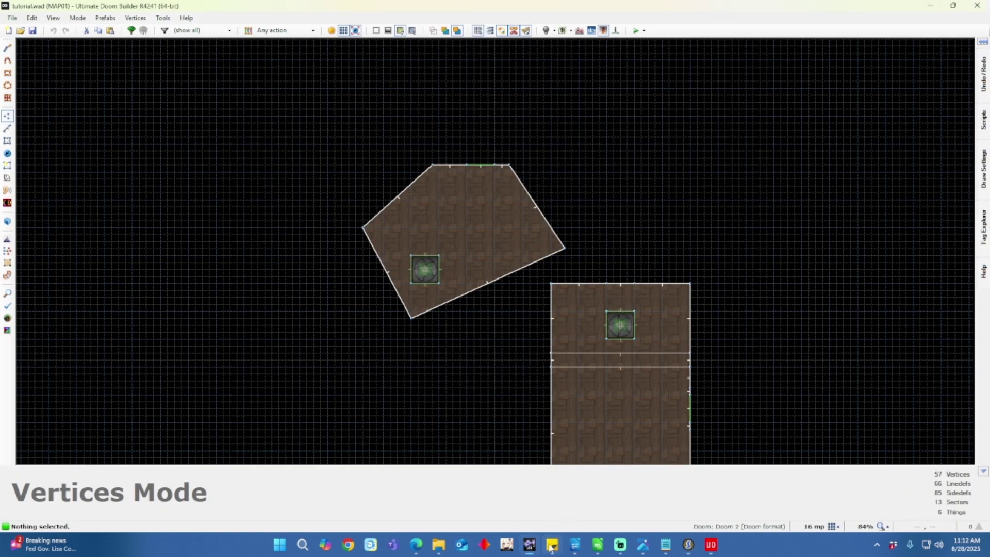
Launch a test of MAP01 in dsda-doom, collect the shotgun and open the door out of the starting room.
mouse_move(532, 551)
click(638, 31)
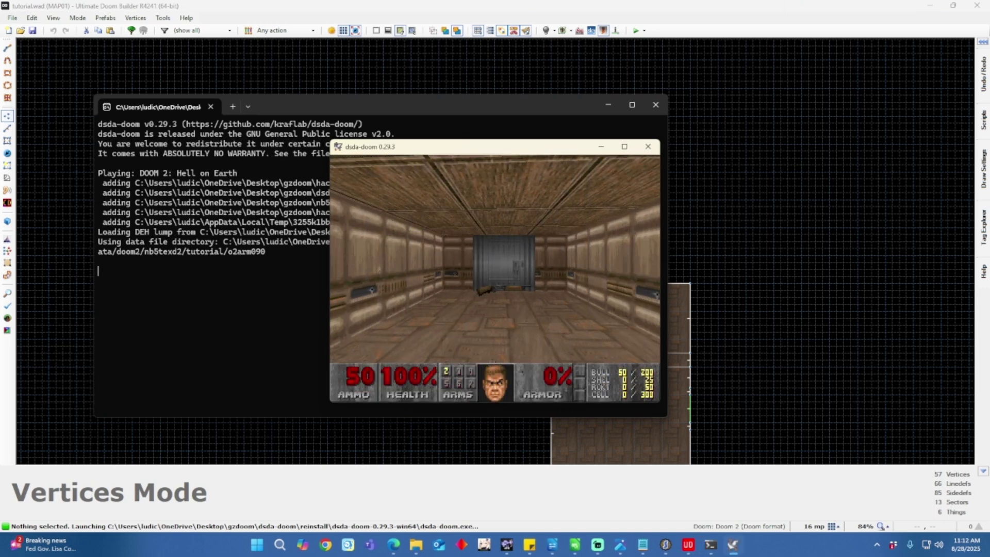
key(w)
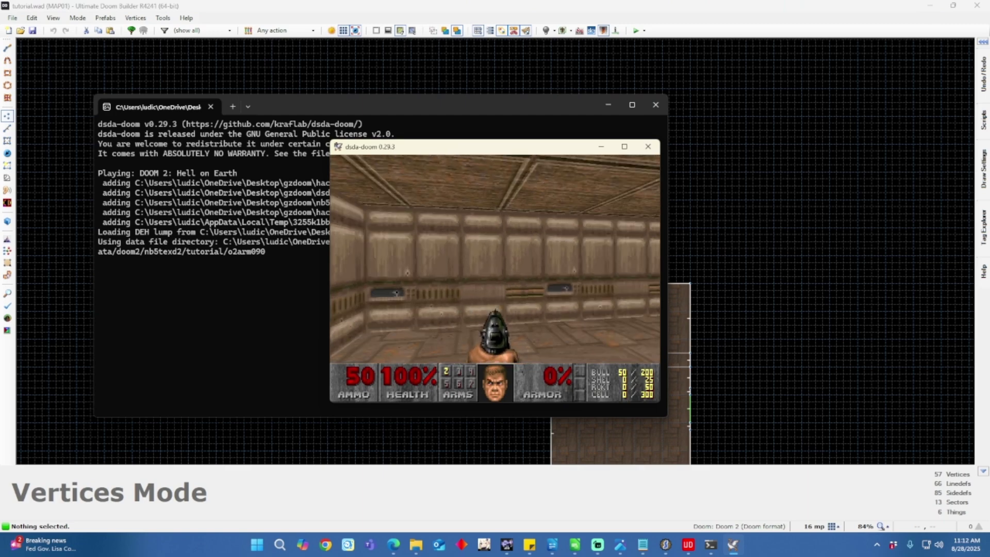
key(w)
key(space)
key(w)
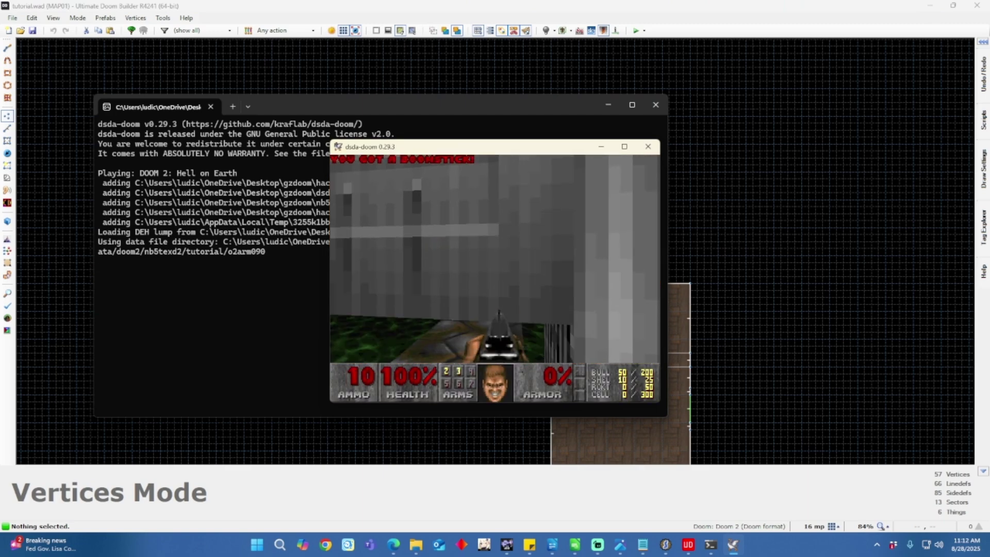
Shoot the enemy on the walkway through the slime room and pick up the blue keycard.
key(s)
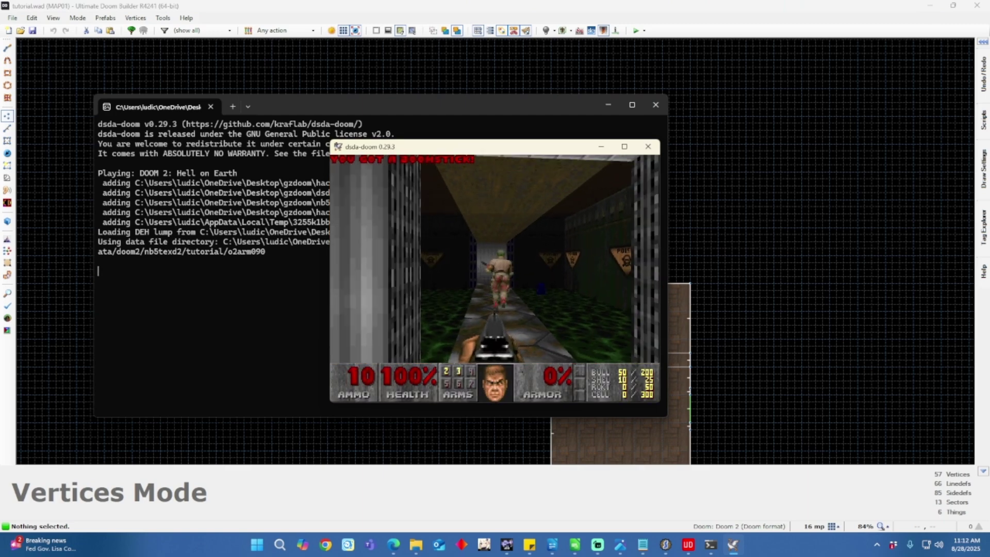
key(ctrl)
key(w)
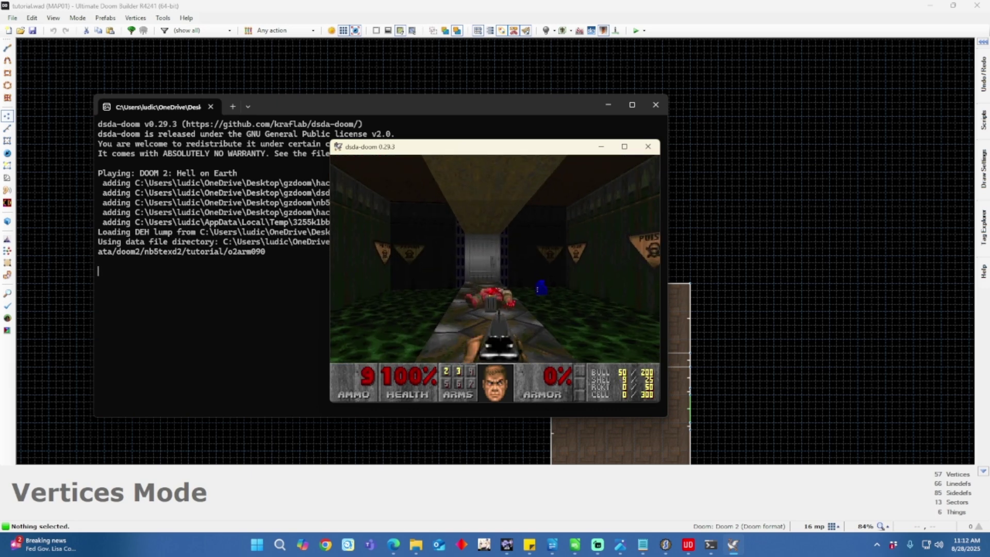
key(w)
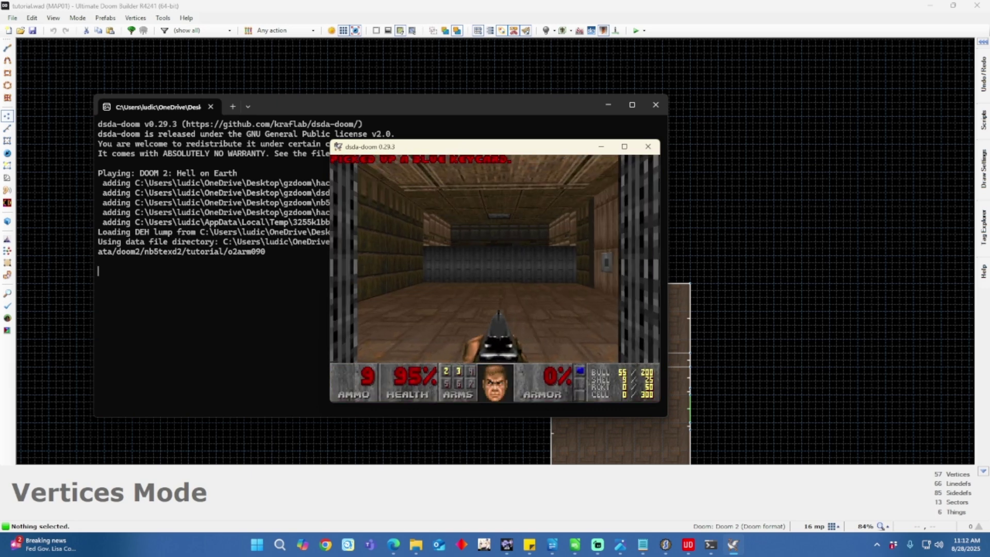
Finish MAP01 at its exit switch to check the intermission screen, and open the game menu in the following map.
key(w)
key(e)
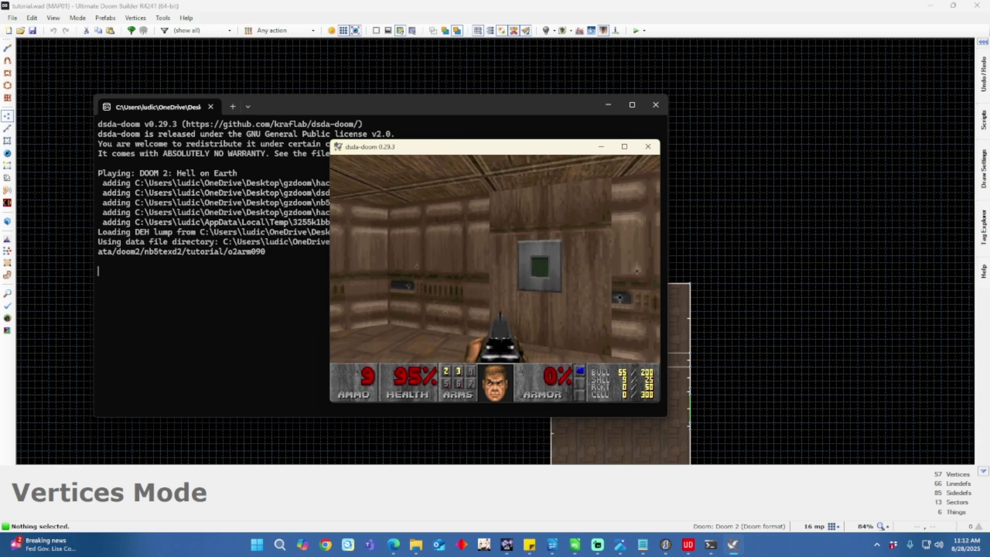
key(w)
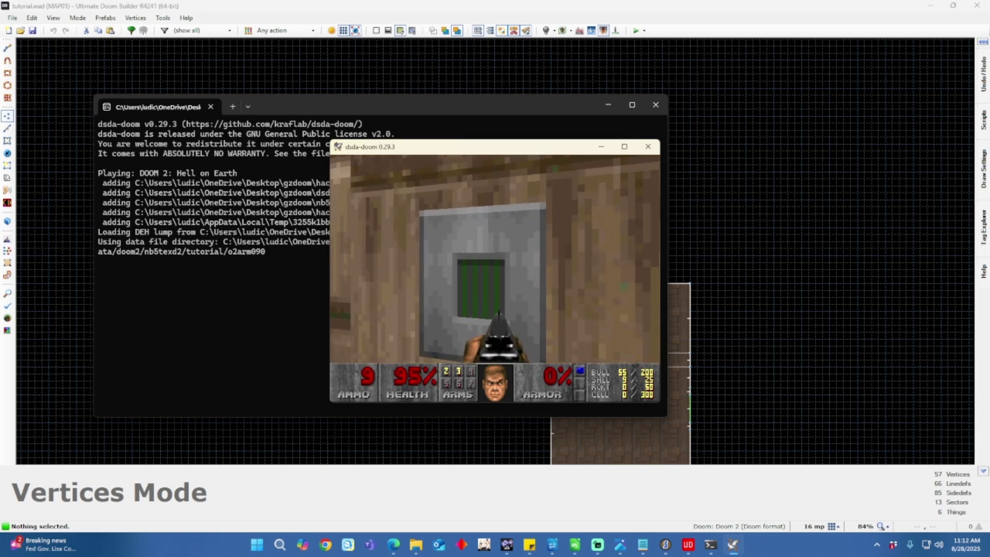
key(e)
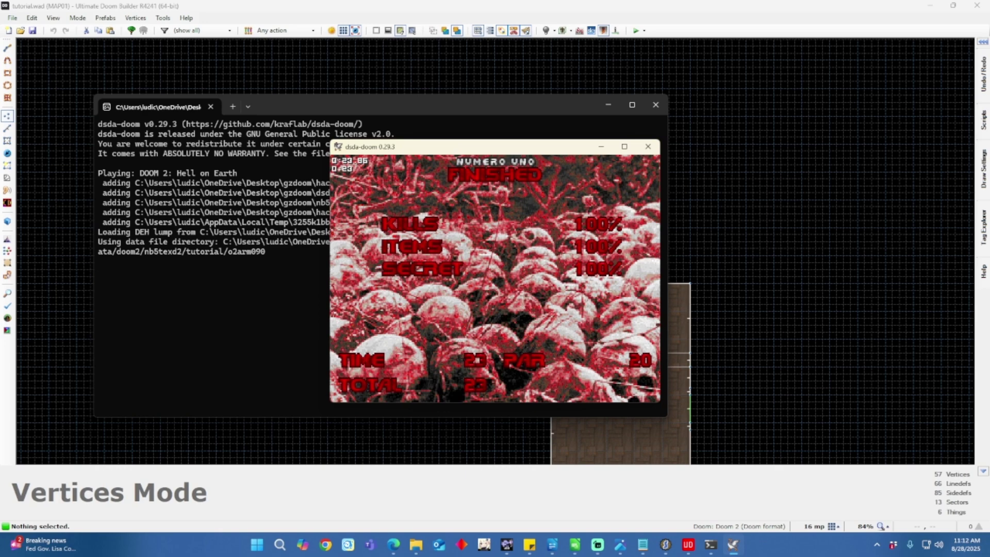
key(space)
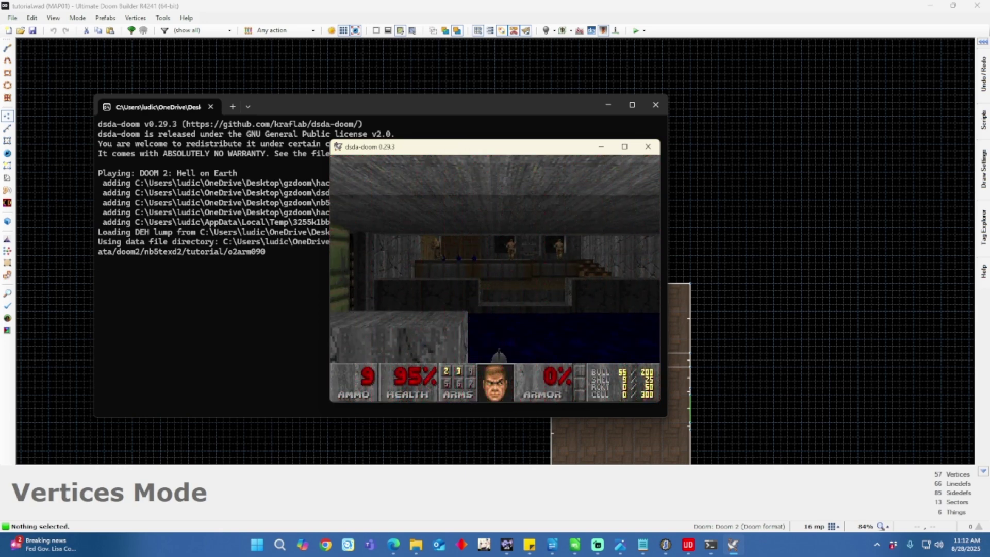
key(Escape)
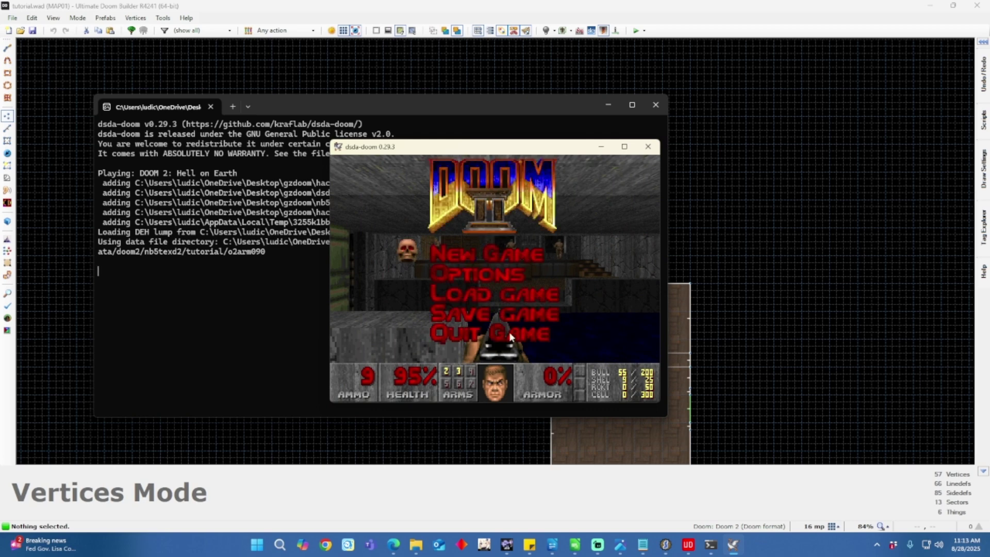